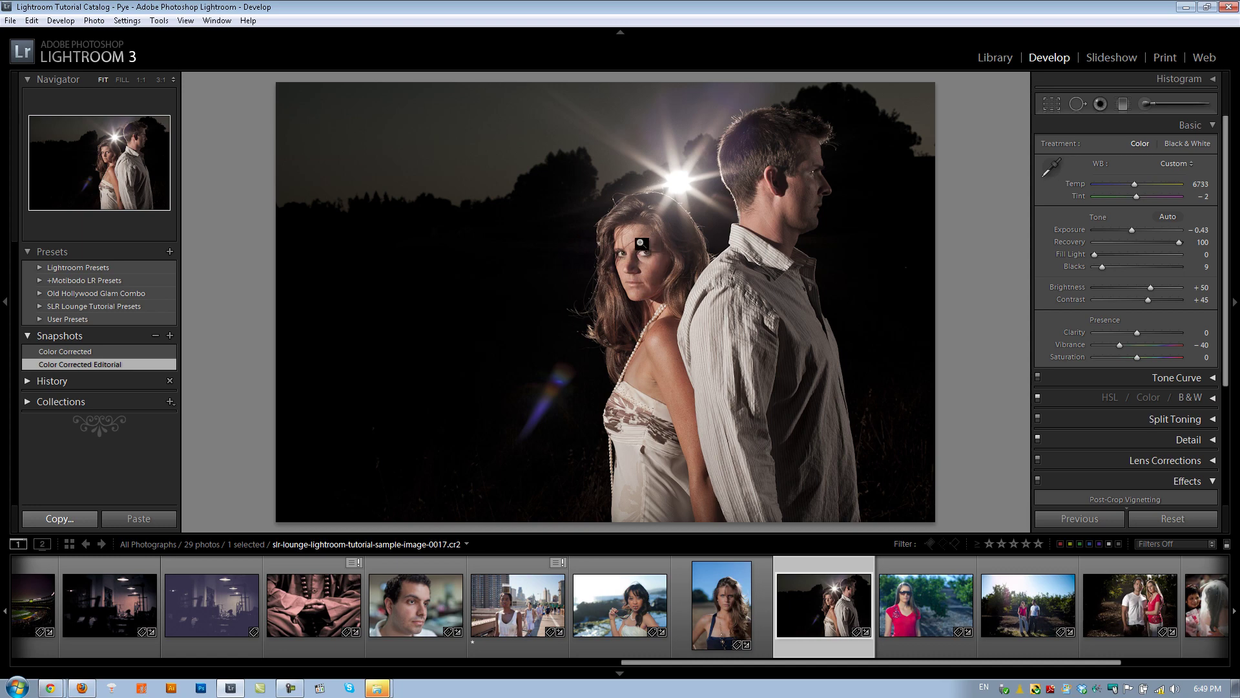
Inspect the woman's eyes in the couple photo and open the seaside portrait slr-lounge-lightroom-tutorial-sample-image-0015.cr2 in full-screen view.
{"action": "left_click", "coordinate": [643, 251]}
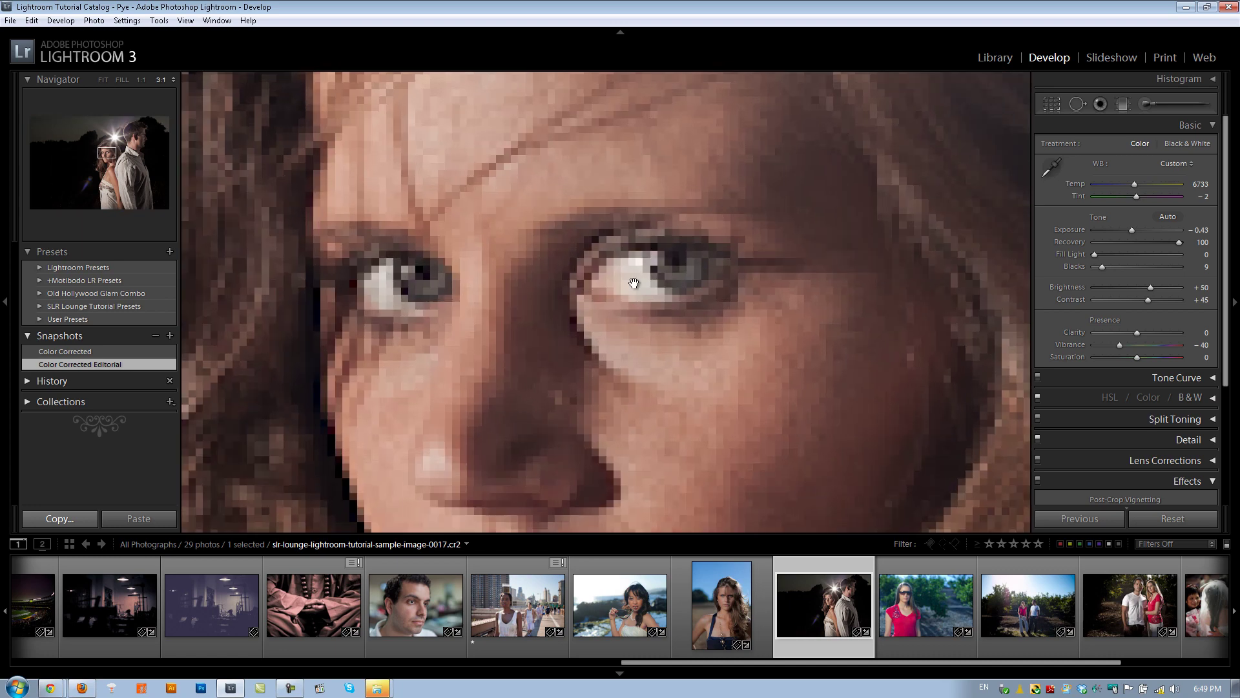
{"action": "left_click_drag", "start_coordinate": [653, 261], "coordinate": [696, 270]}
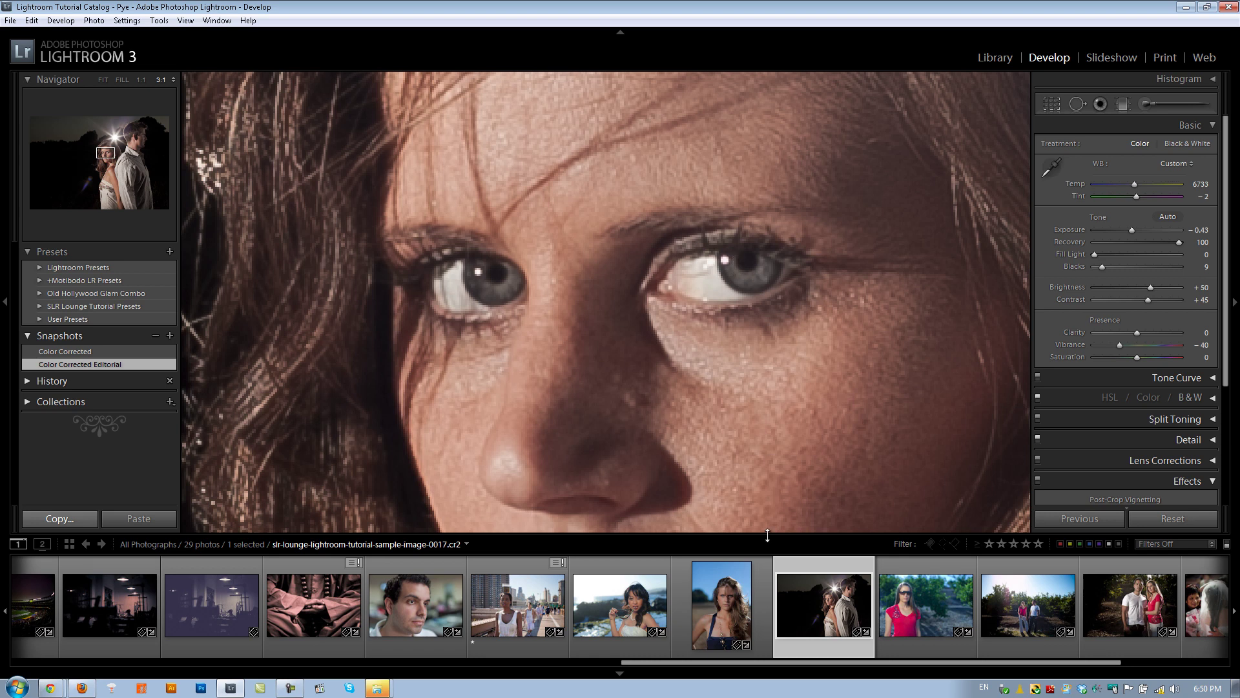
{"action": "left_click", "coordinate": [619, 601]}
{"action": "left_click", "coordinate": [714, 349]}
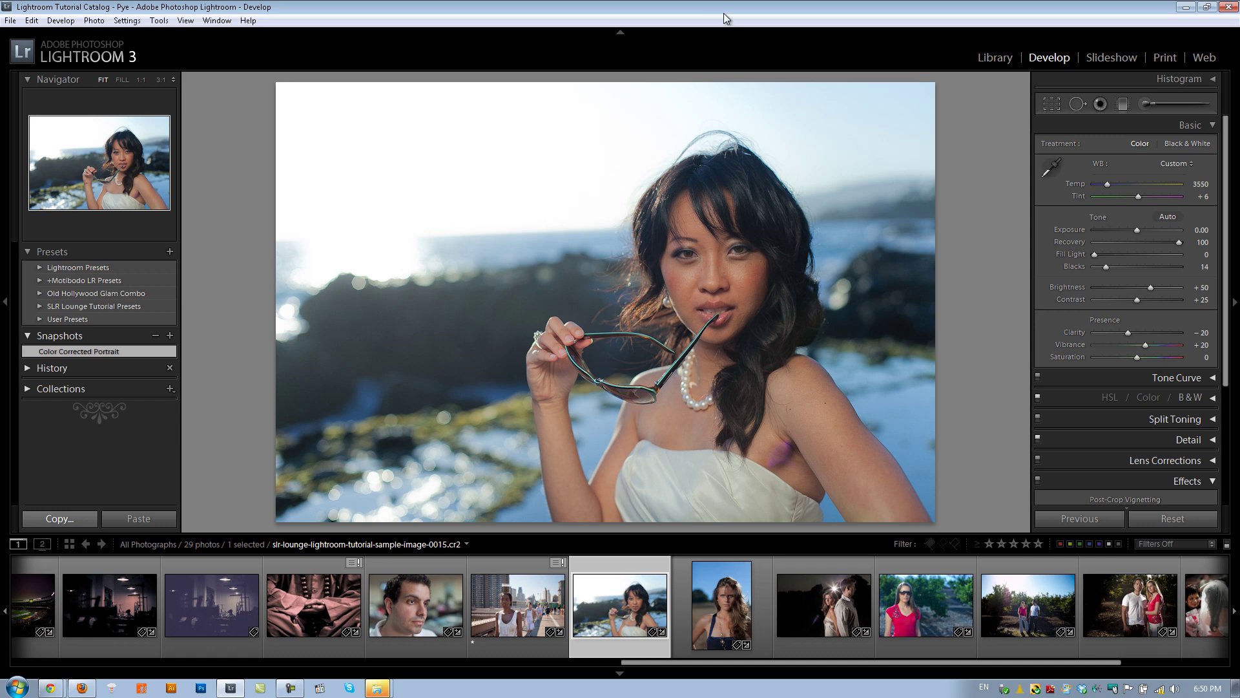
{"action": "key", "text": "f"}
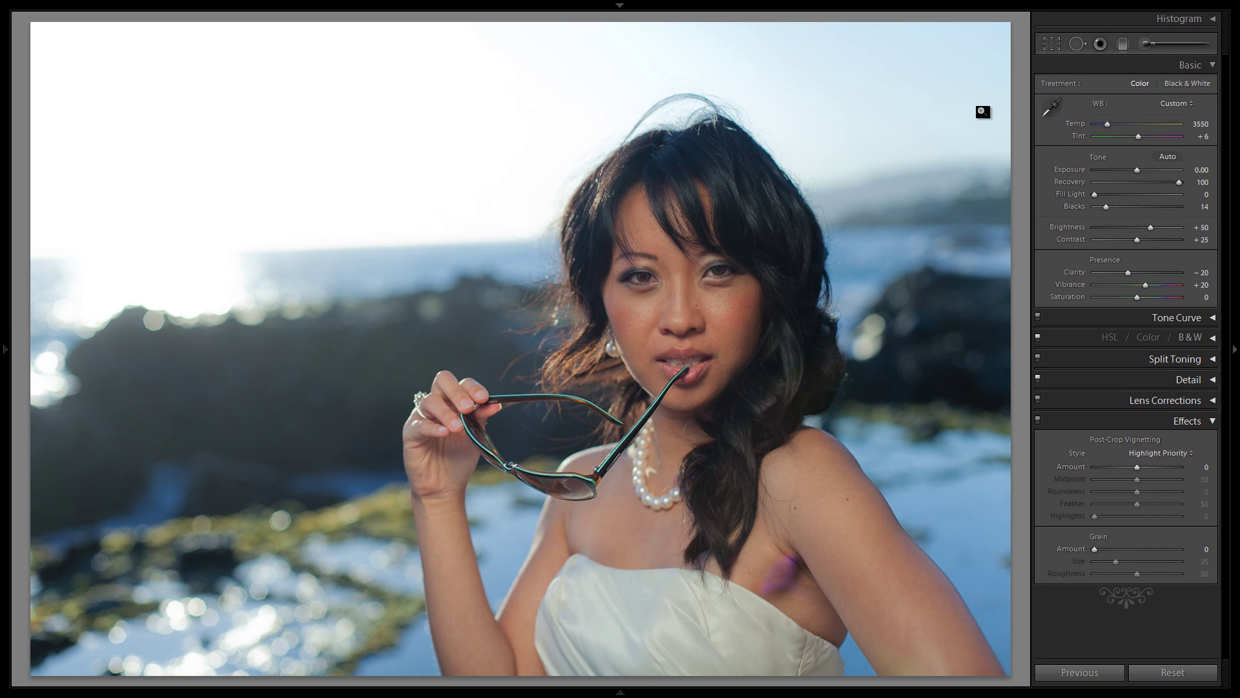
Paint over both of the woman's eyes with the Eye Enhancing Brush adjustment, reducing the brush size to 6.0.
{"action": "left_click", "coordinate": [1146, 44]}
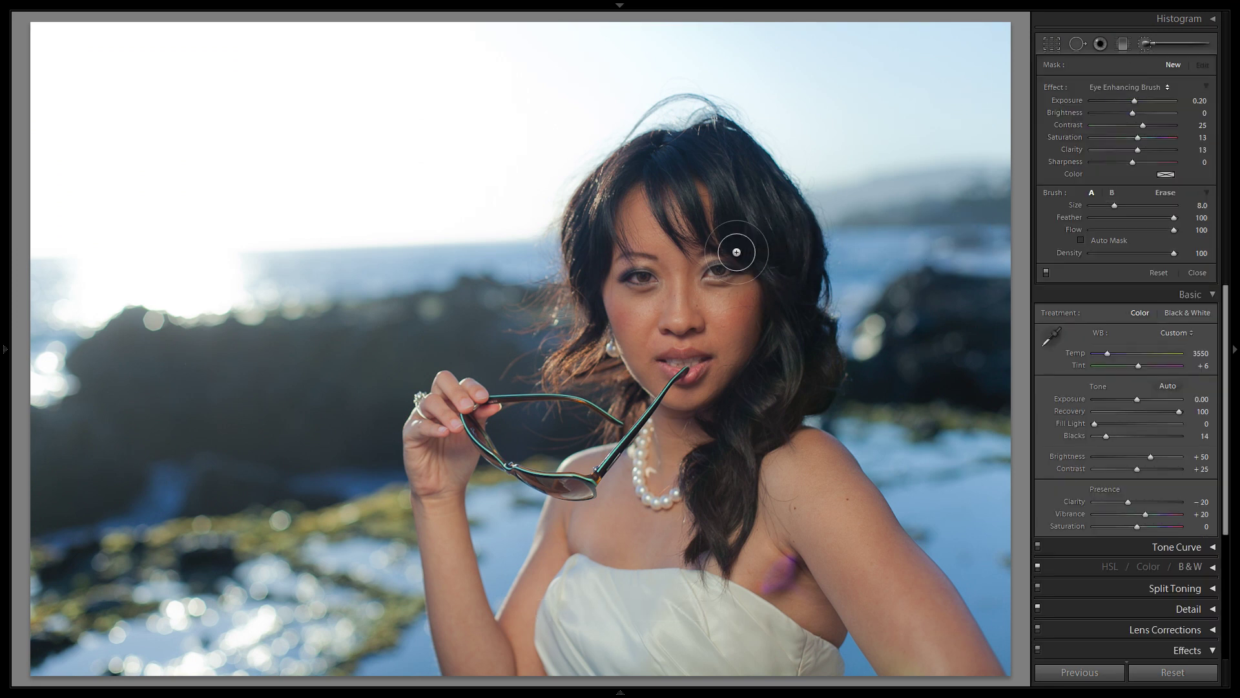
{"action": "left_click", "coordinate": [698, 268]}
{"action": "scroll", "coordinate": [743, 269], "scroll_direction": "down", "scroll_amount": 3}
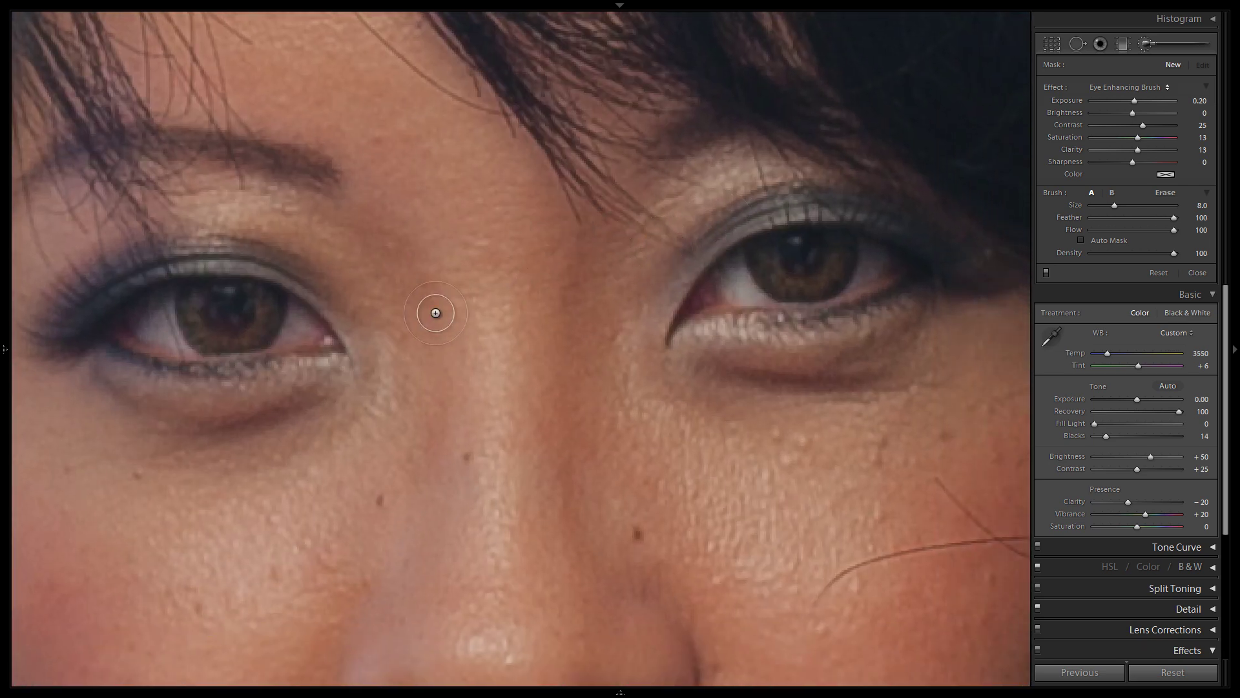
{"action": "scroll", "coordinate": [243, 277], "scroll_direction": "left", "scroll_amount": 3}
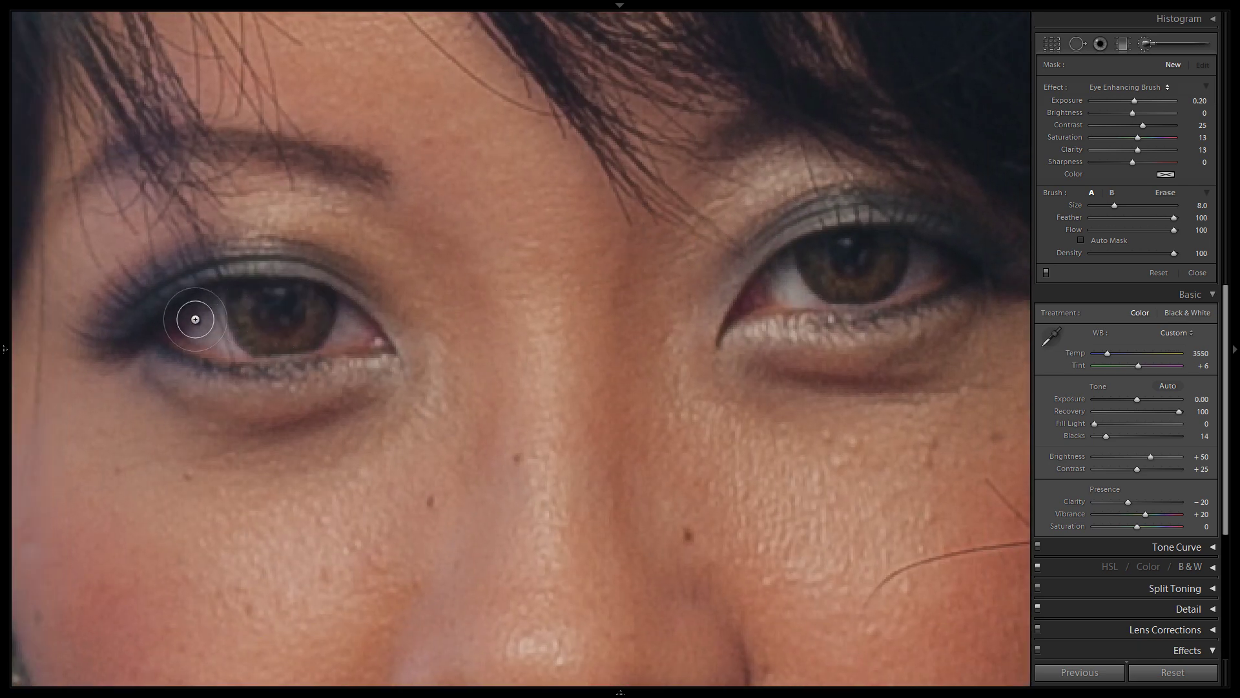
{"action": "key", "text": "bracketleft"}
{"action": "mouse_move", "coordinate": [180, 328]}
{"action": "left_mouse_down"}
{"action": "mouse_move", "coordinate": [252, 303]}
{"action": "mouse_move", "coordinate": [323, 310]}
{"action": "mouse_move", "coordinate": [358, 329]}
{"action": "left_mouse_up"}
{"action": "left_click", "coordinate": [1108, 88]}
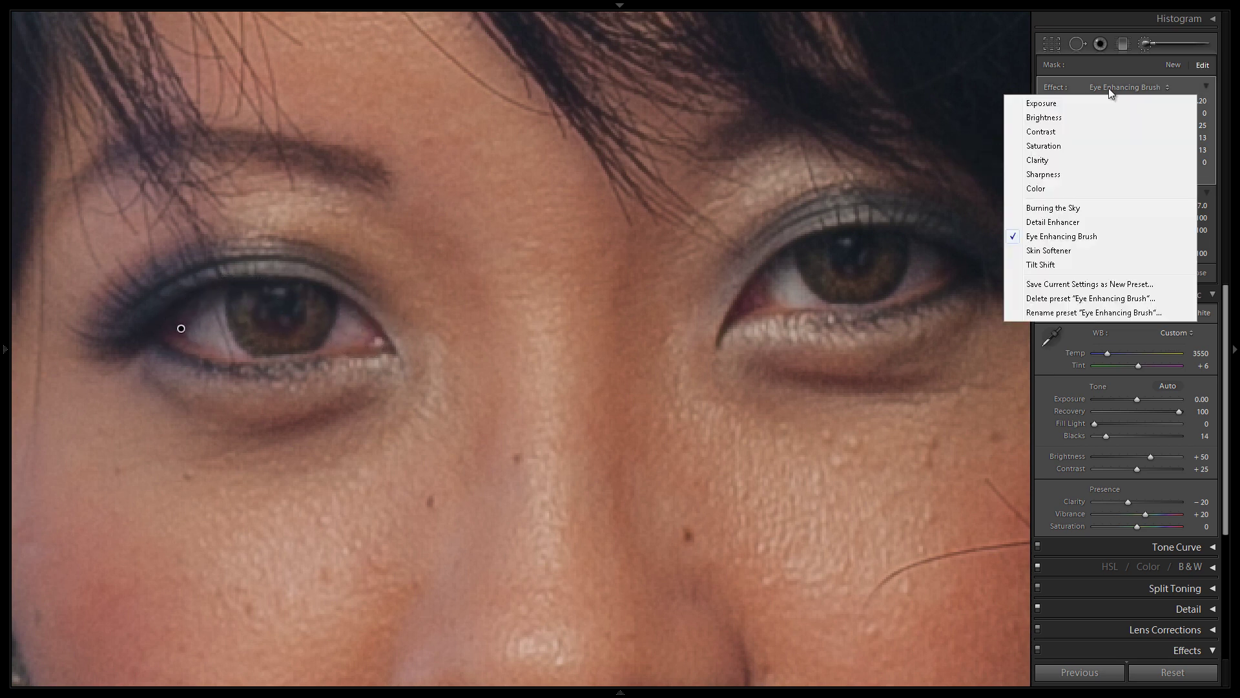
{"action": "left_click", "coordinate": [1127, 88]}
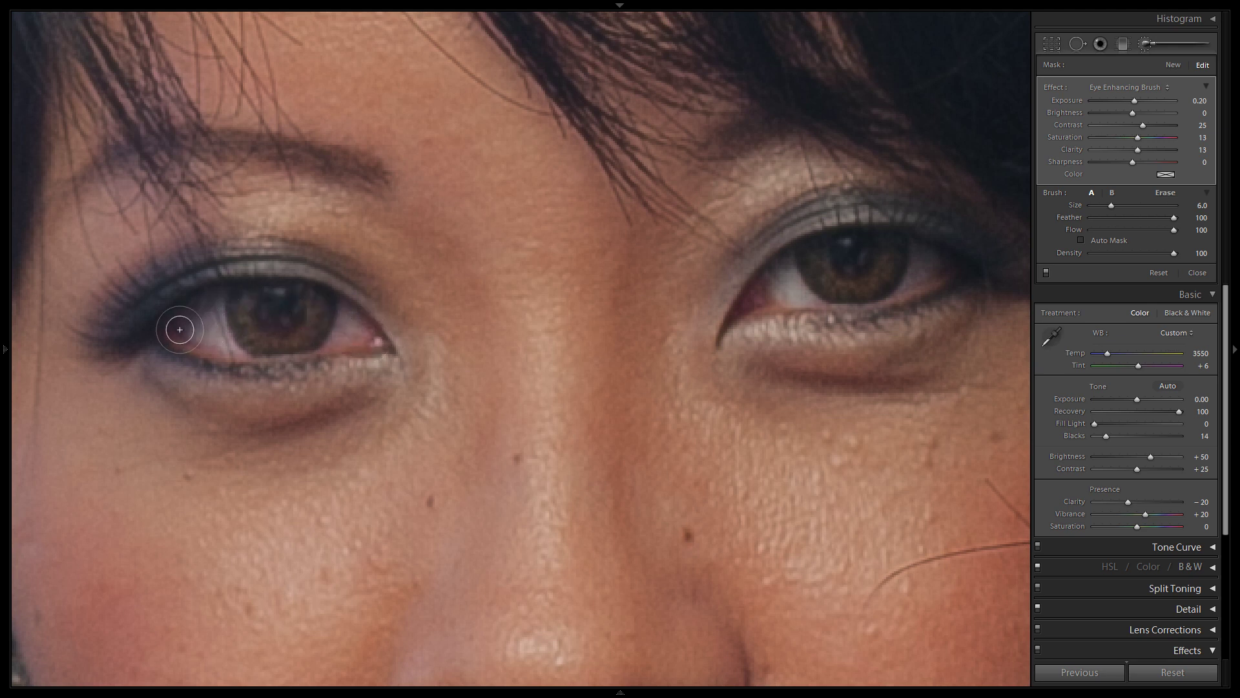
{"action": "mouse_move", "coordinate": [798, 284]}
{"action": "left_mouse_down"}
{"action": "mouse_move", "coordinate": [825, 280]}
{"action": "mouse_move", "coordinate": [776, 295]}
{"action": "mouse_move", "coordinate": [769, 282]}
{"action": "mouse_move", "coordinate": [843, 250]}
{"action": "mouse_move", "coordinate": [945, 258]}
{"action": "mouse_move", "coordinate": [912, 277]}
{"action": "mouse_move", "coordinate": [795, 285]}
{"action": "mouse_move", "coordinate": [952, 257]}
{"action": "mouse_move", "coordinate": [780, 275]}
{"action": "mouse_move", "coordinate": [795, 292]}
{"action": "mouse_move", "coordinate": [898, 281]}
{"action": "mouse_move", "coordinate": [954, 262]}
{"action": "mouse_move", "coordinate": [969, 242]}
{"action": "left_mouse_up"}
Show the mask overlay, erase the mask spilling past the edges of both eyes, and hide the overlay.
{"action": "key", "text": "o"}
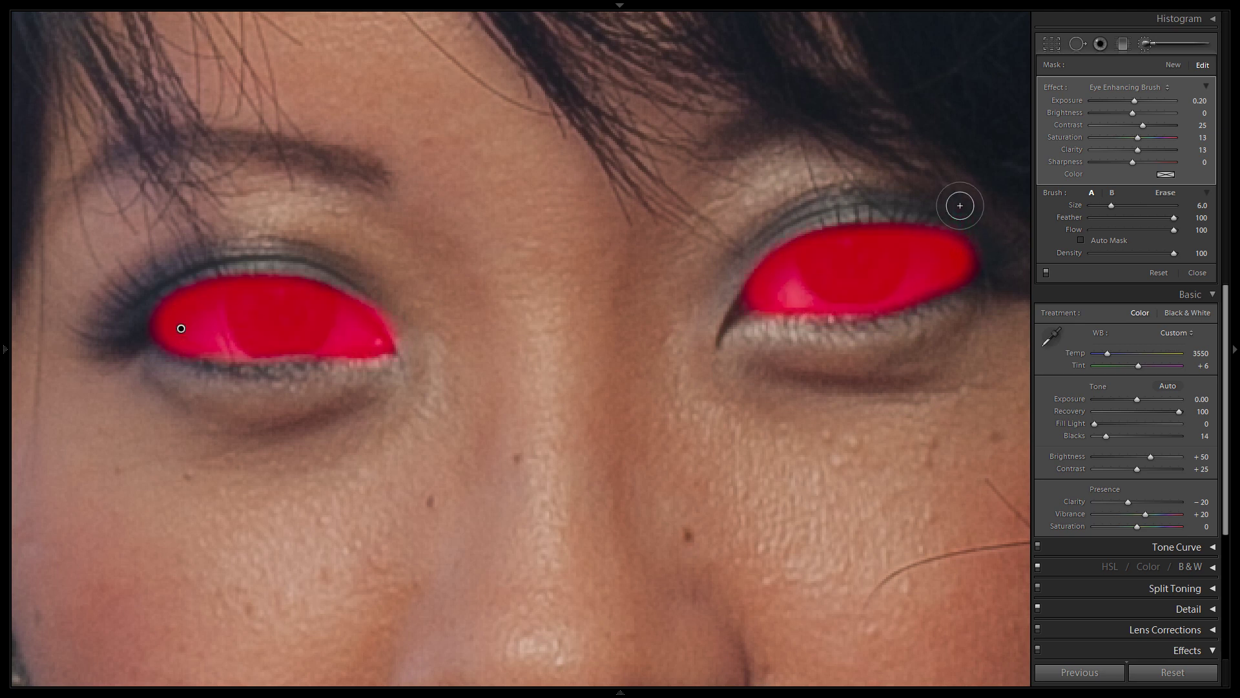
{"action": "key", "text": "alt"}
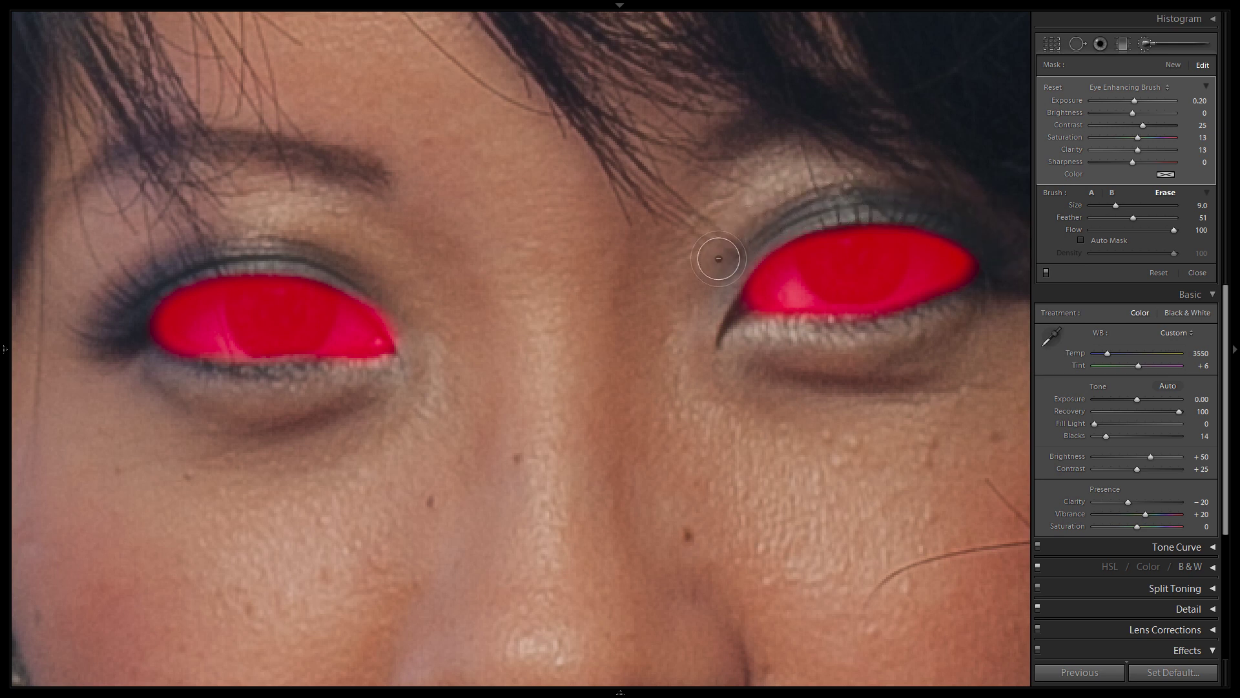
{"action": "mouse_move", "coordinate": [742, 240]}
{"action": "left_mouse_down"}
{"action": "mouse_move", "coordinate": [748, 346]}
{"action": "mouse_move", "coordinate": [967, 303]}
{"action": "mouse_move", "coordinate": [999, 275]}
{"action": "mouse_move", "coordinate": [1010, 239]}
{"action": "left_mouse_up"}
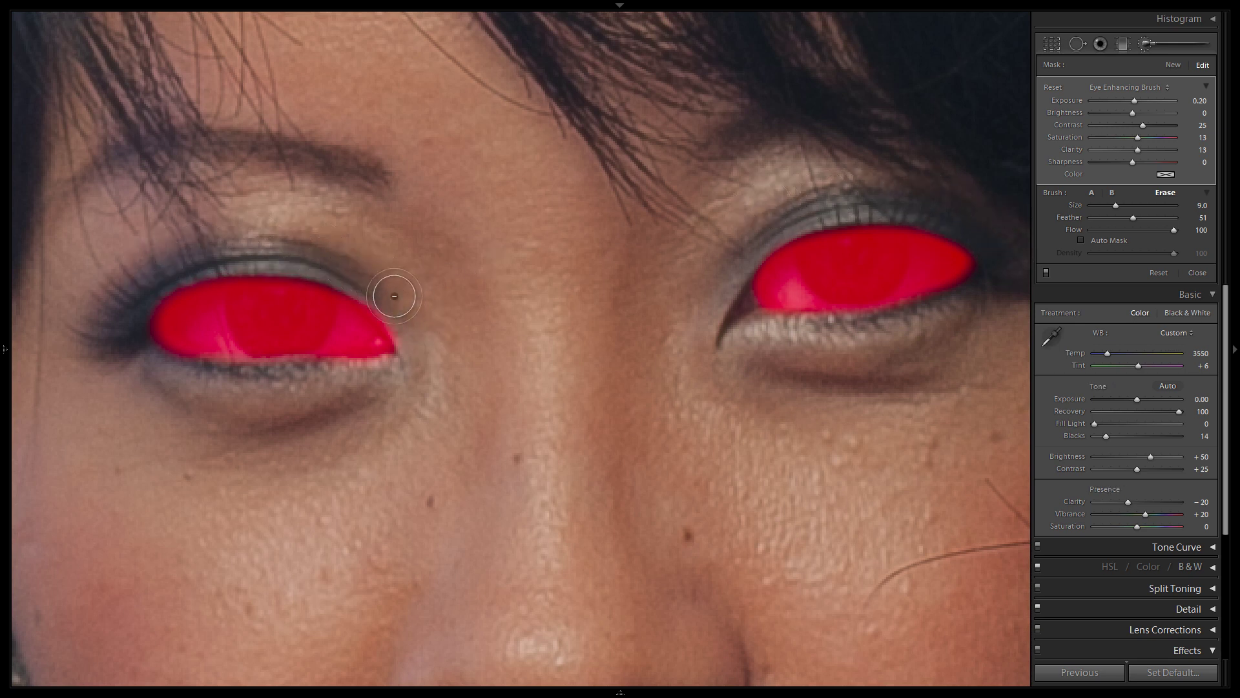
{"action": "mouse_move", "coordinate": [436, 381]}
{"action": "left_mouse_down"}
{"action": "mouse_move", "coordinate": [336, 386]}
{"action": "mouse_move", "coordinate": [385, 372]}
{"action": "mouse_move", "coordinate": [411, 293]}
{"action": "mouse_move", "coordinate": [366, 393]}
{"action": "mouse_move", "coordinate": [411, 350]}
{"action": "mouse_move", "coordinate": [400, 290]}
{"action": "mouse_move", "coordinate": [386, 360]}
{"action": "mouse_move", "coordinate": [340, 377]}
{"action": "mouse_move", "coordinate": [223, 388]}
{"action": "mouse_move", "coordinate": [166, 376]}
{"action": "mouse_move", "coordinate": [129, 341]}
{"action": "mouse_move", "coordinate": [279, 232]}
{"action": "left_mouse_up"}
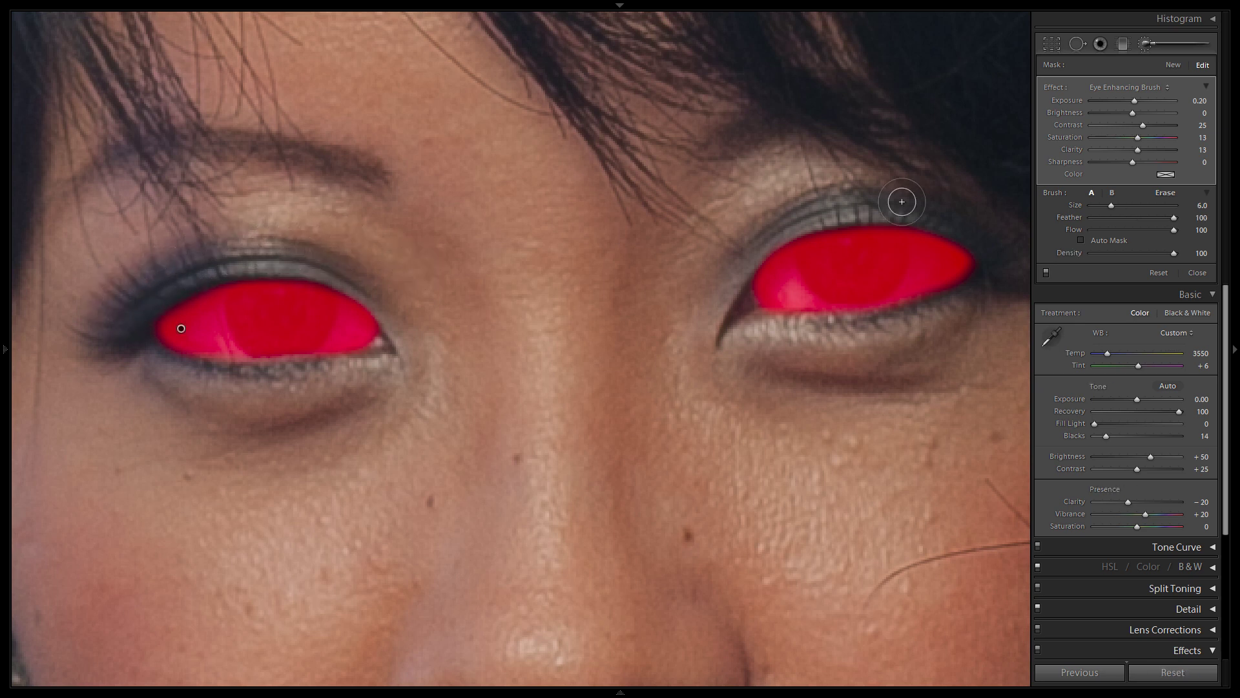
{"action": "key", "text": "alt"}
{"action": "key", "text": "o"}
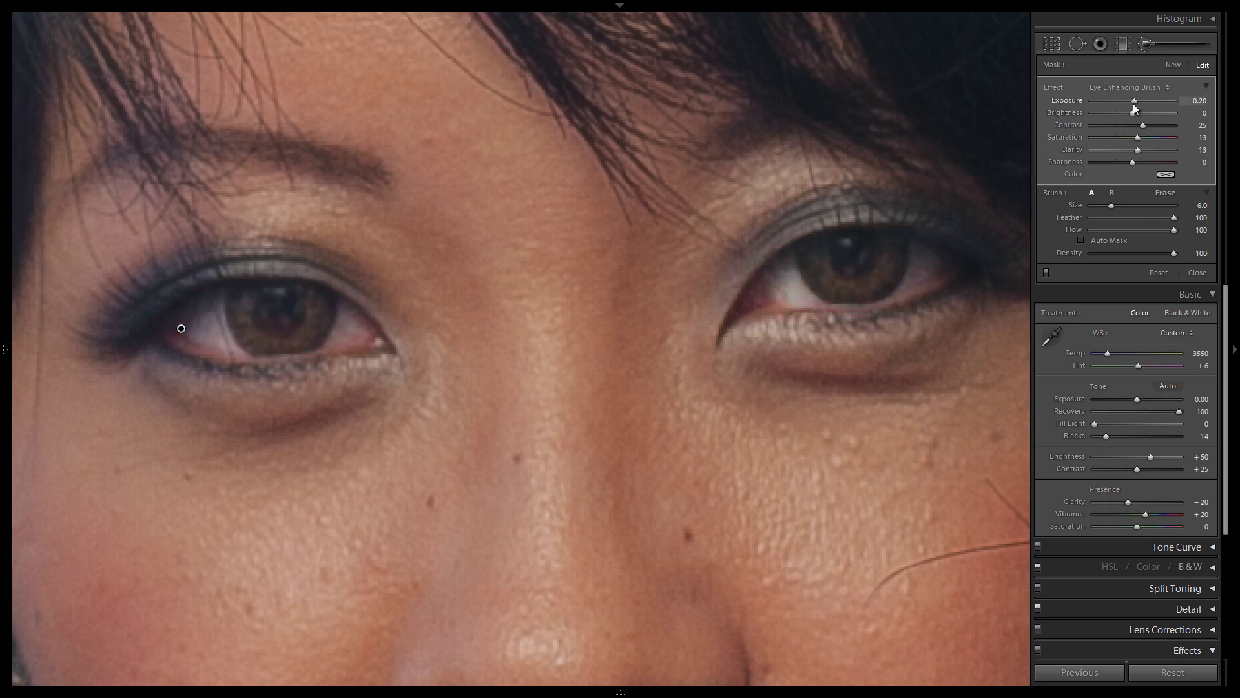
Set the eye adjustment's exposure to 0.32 and contrast to 89, and close the Adjustment Brush.
{"action": "left_click_drag", "start_coordinate": [1133, 102], "coordinate": [1135, 102]}
{"action": "key", "text": "Up"}
{"action": "key", "text": "Up"}
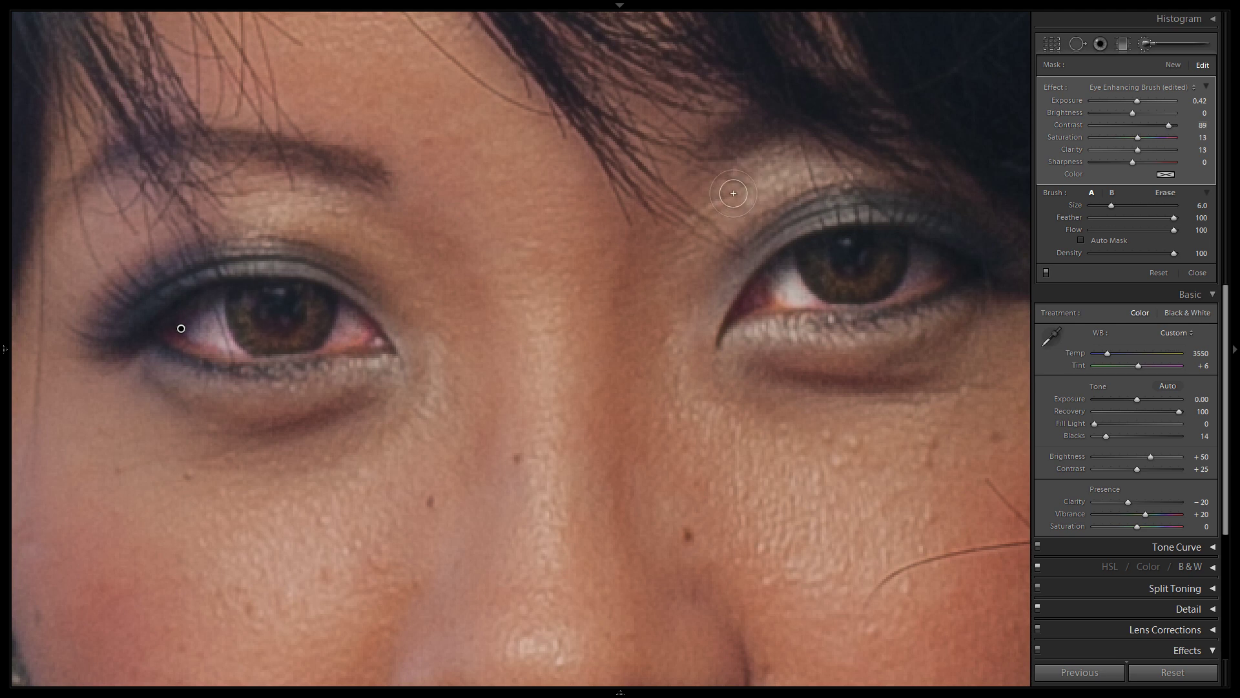
{"action": "left_click", "coordinate": [642, 200]}
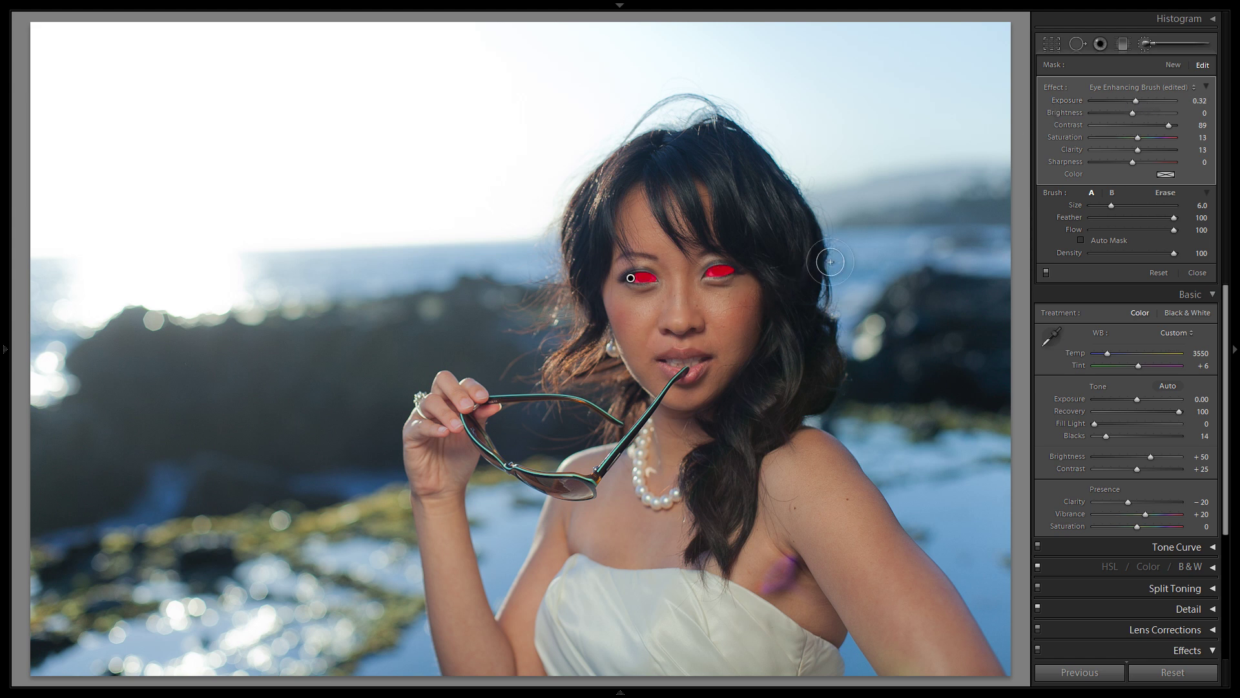
{"action": "key", "text": "k"}
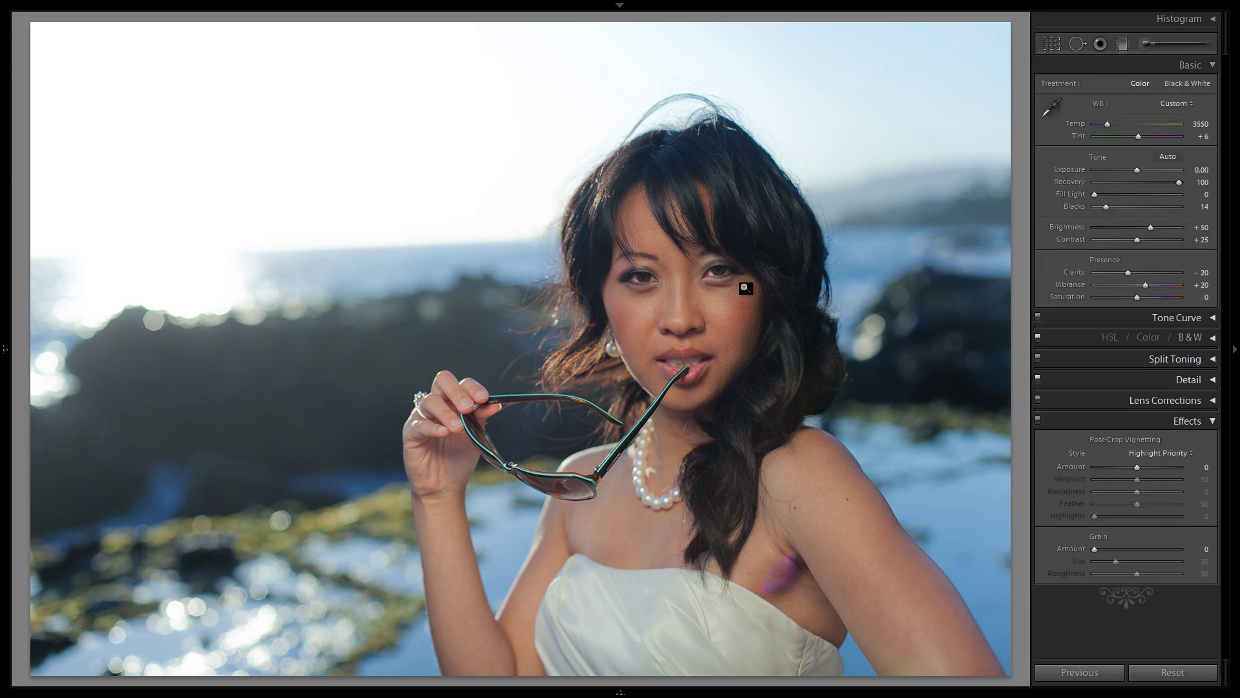
Save the current edit as a snapshot named "Eye Enhanced No Catchlight".
{"action": "left_click", "coordinate": [2, 192]}
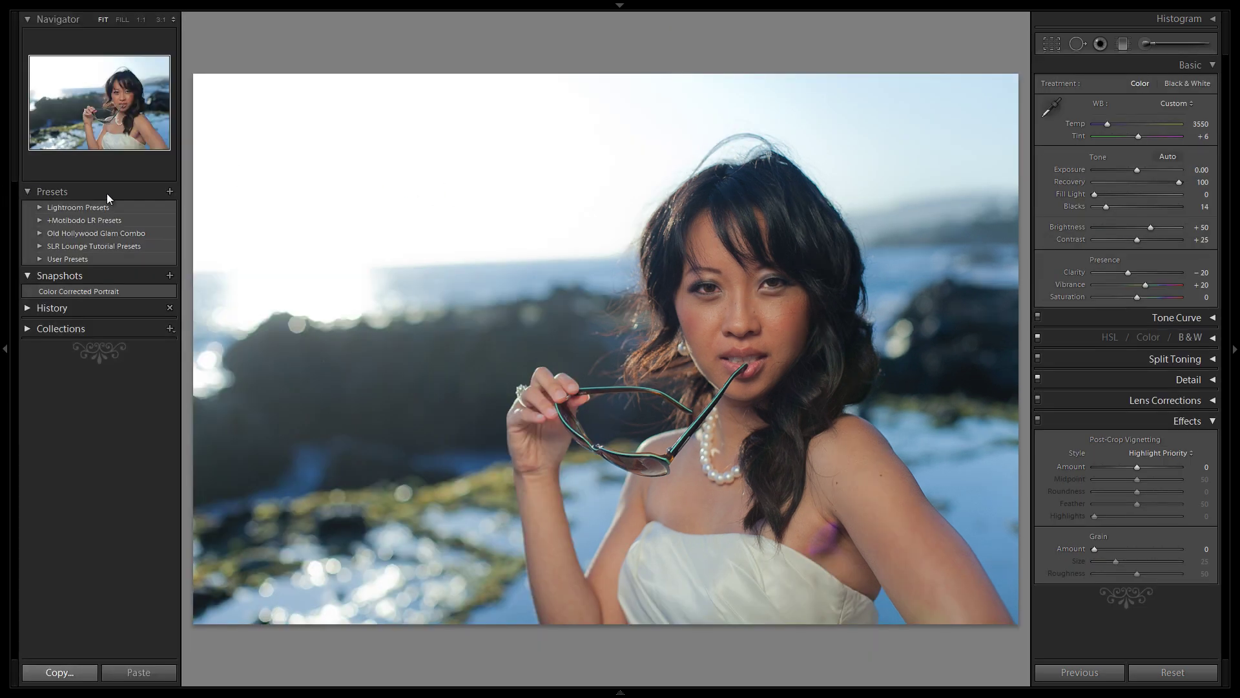
{"action": "left_click", "coordinate": [171, 193]}
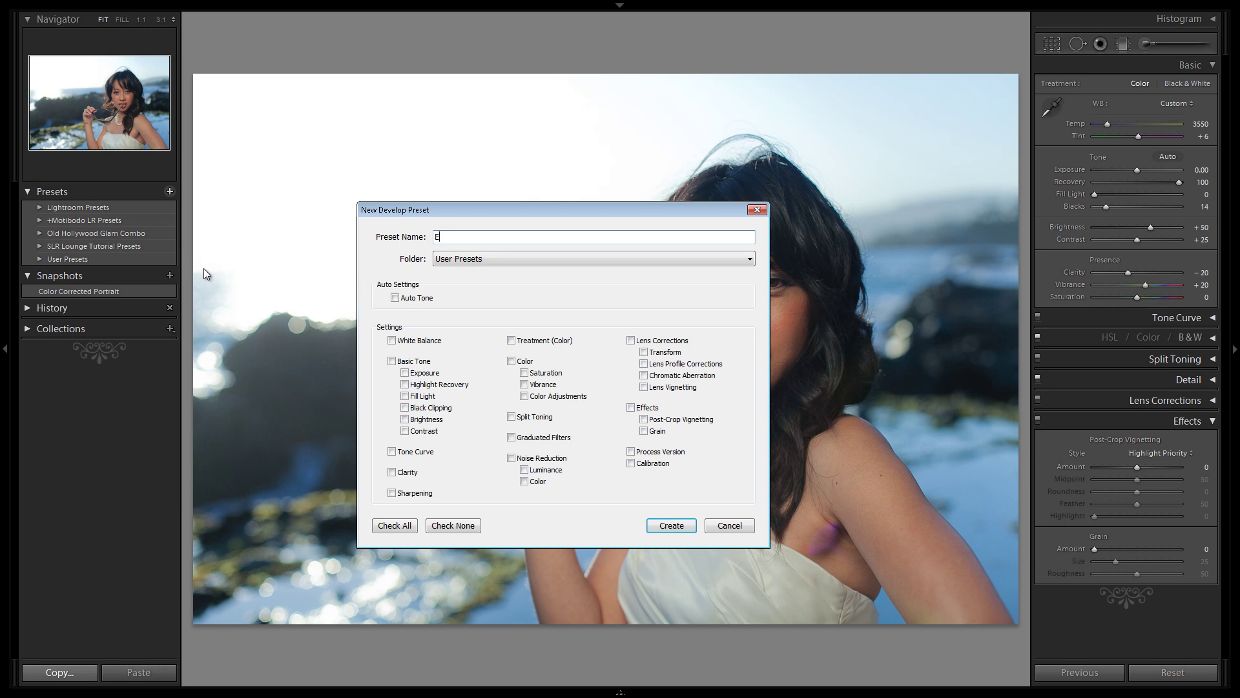
{"action": "key", "text": "Escape"}
{"action": "left_click", "coordinate": [168, 281]}
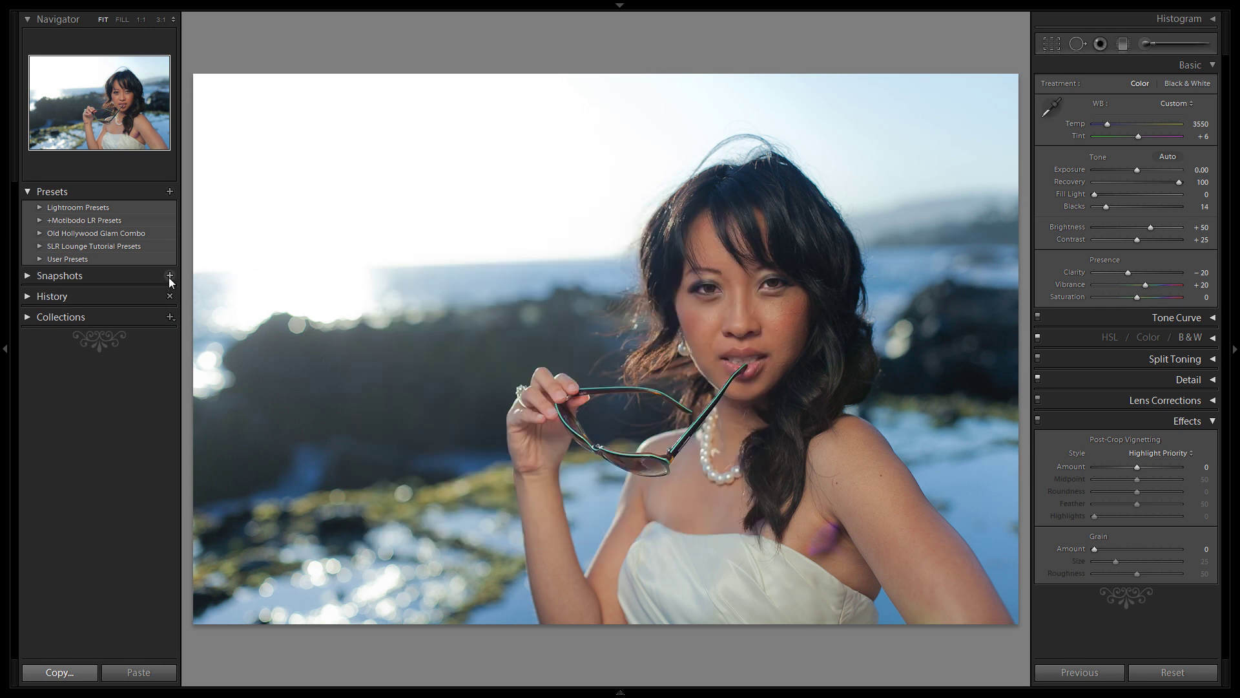
{"action": "left_click", "coordinate": [169, 275]}
{"action": "type", "text": "Eye Enhanced No Cat"}
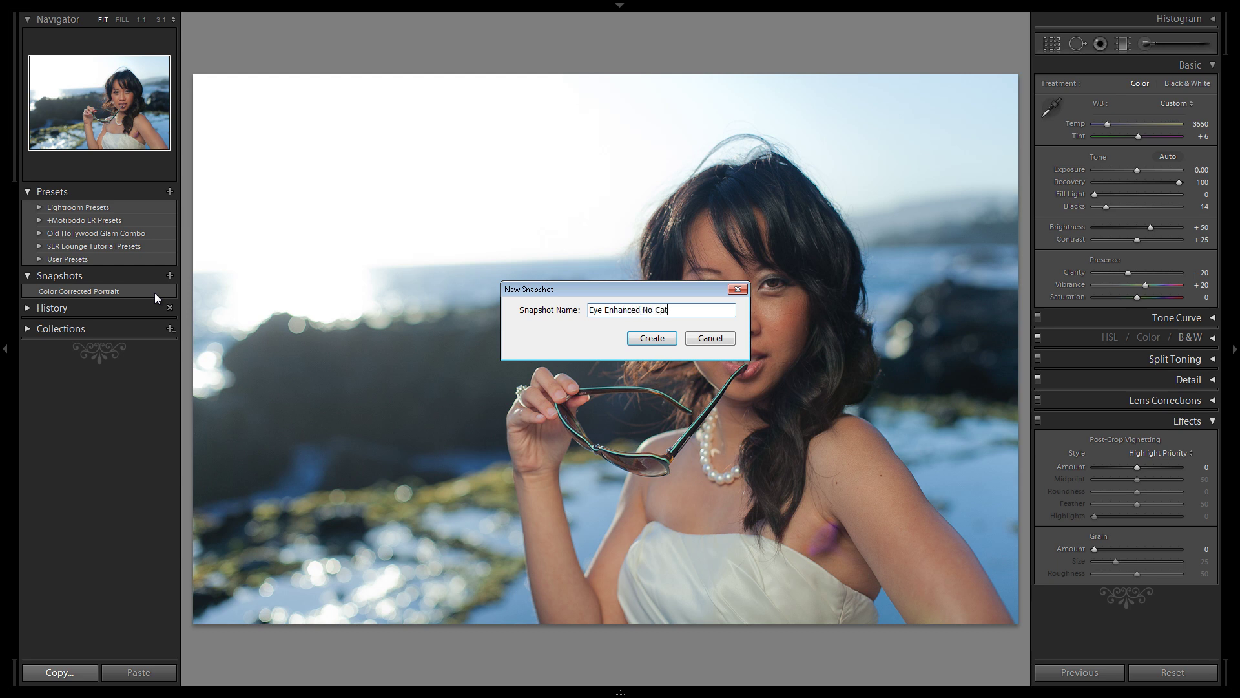
{"action": "type", "text": "chlight"}
{"action": "key", "text": "Return"}
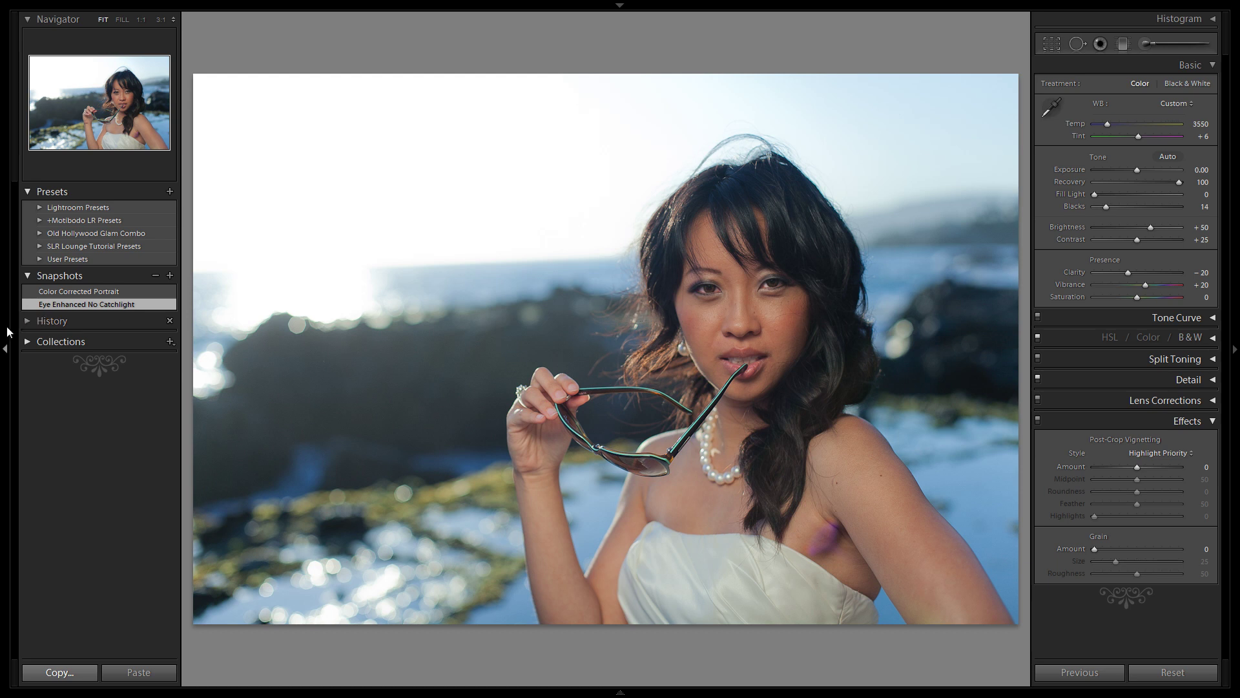
{"action": "left_click", "coordinate": [3, 347]}
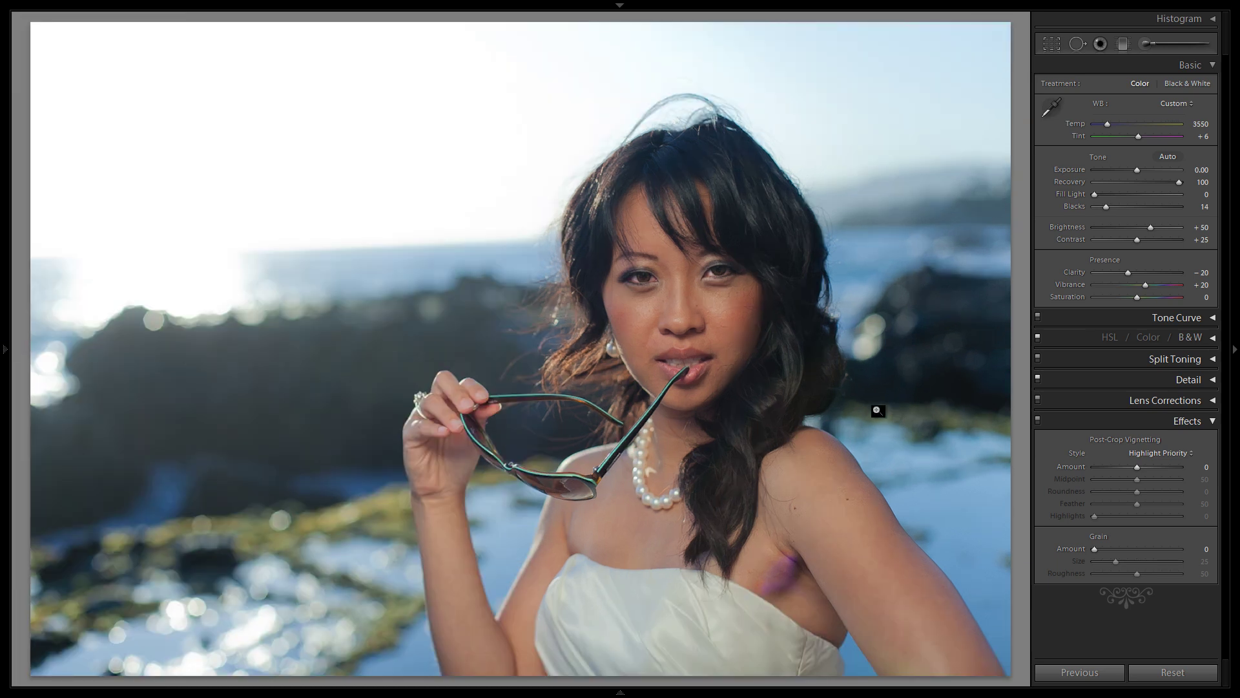
Set up a new Adjustment Brush with exposure 4.00, contrast 22, clarity -18, sharpness -18 and feather 61.
{"action": "left_click", "coordinate": [692, 271]}
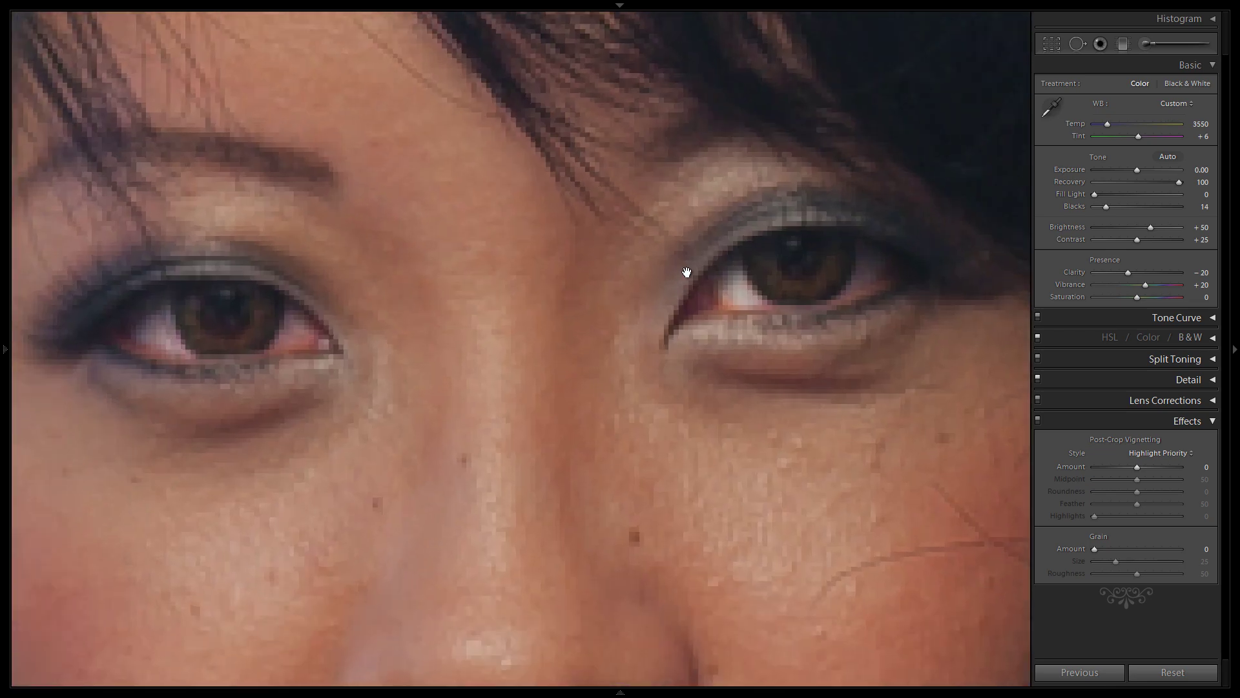
{"action": "left_click_drag", "start_coordinate": [607, 272], "coordinate": [599, 285]}
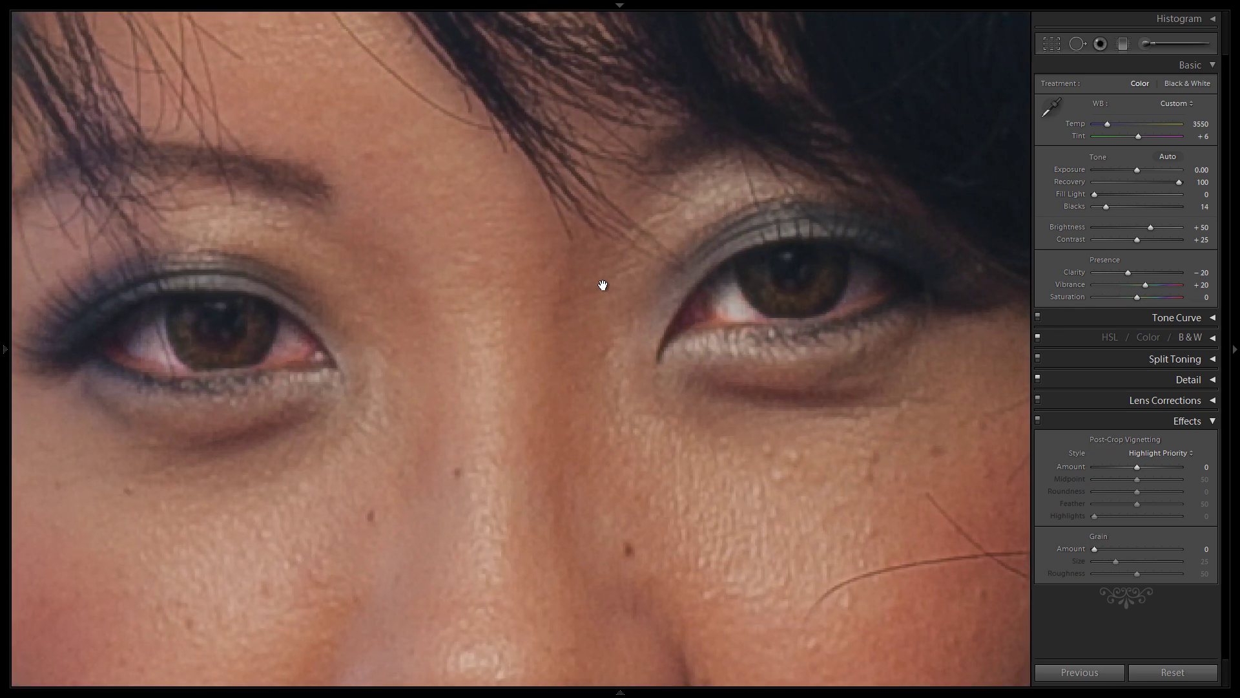
{"action": "left_click", "coordinate": [753, 230]}
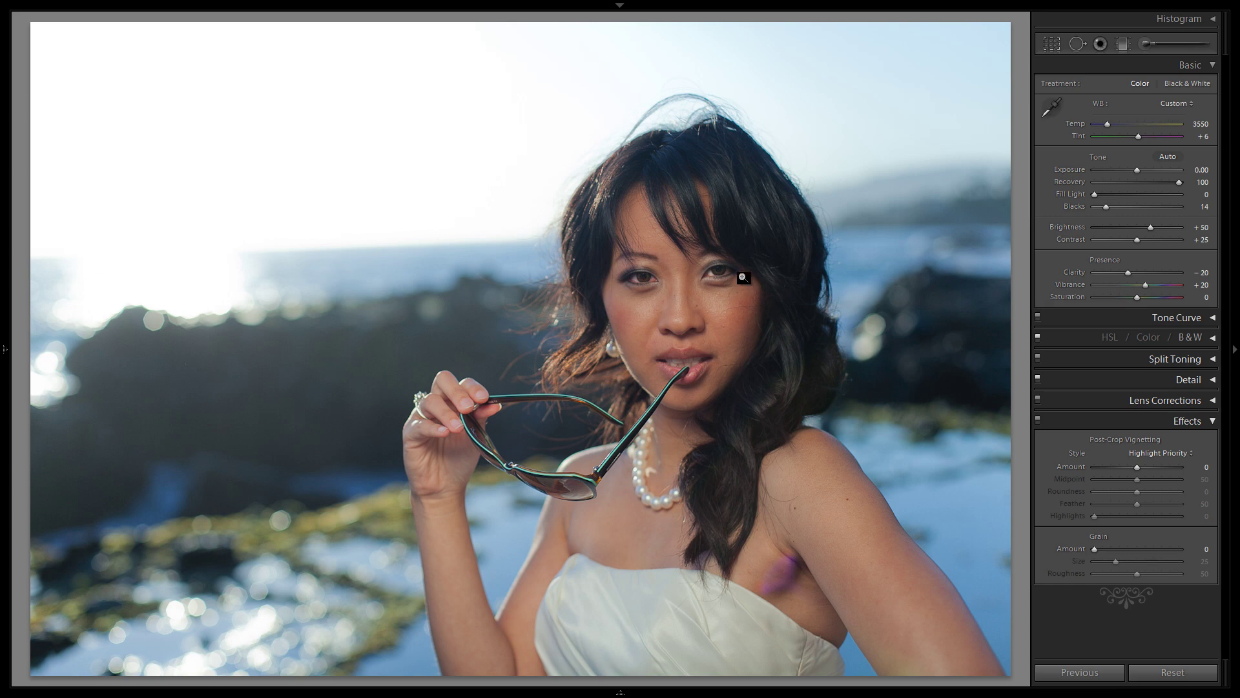
{"action": "left_click", "coordinate": [695, 267]}
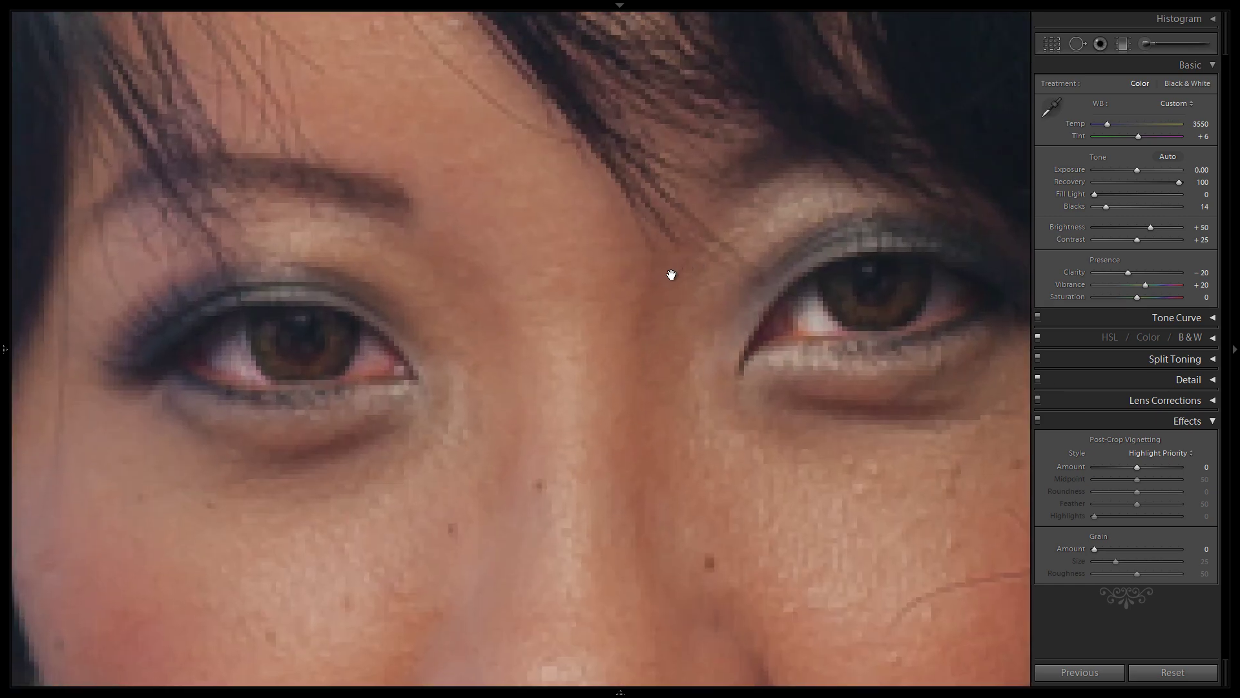
{"action": "left_click_drag", "start_coordinate": [670, 271], "coordinate": [615, 241]}
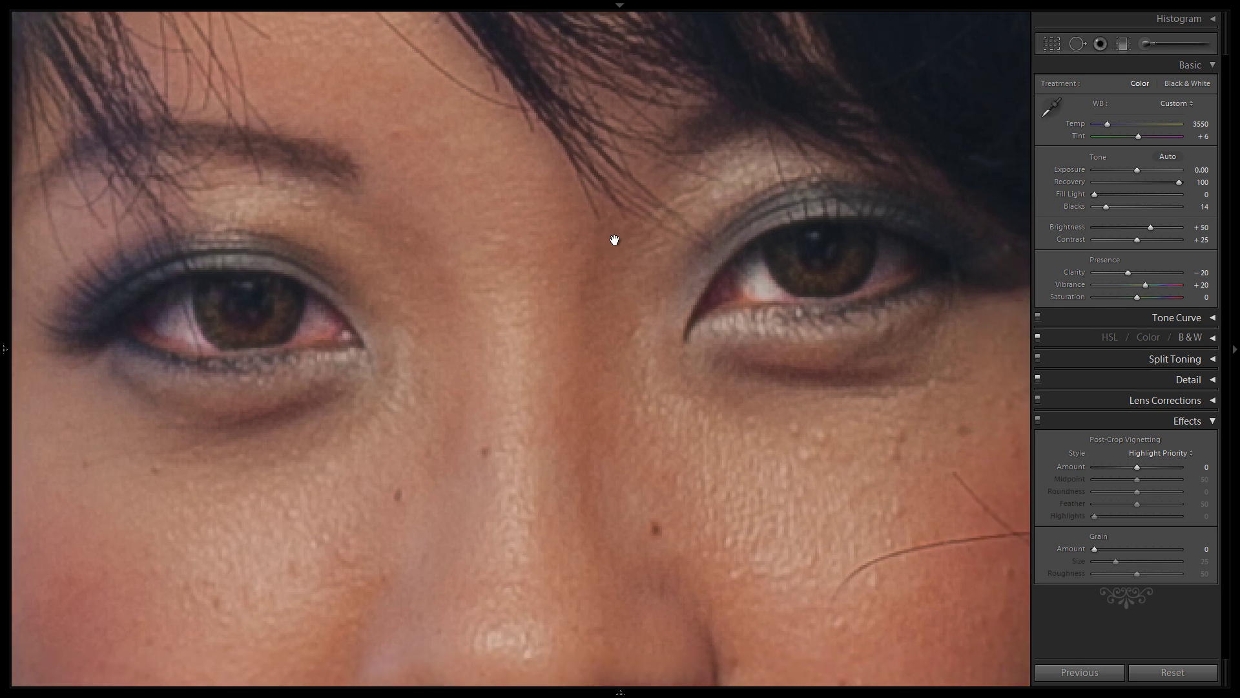
{"action": "key", "text": "k"}
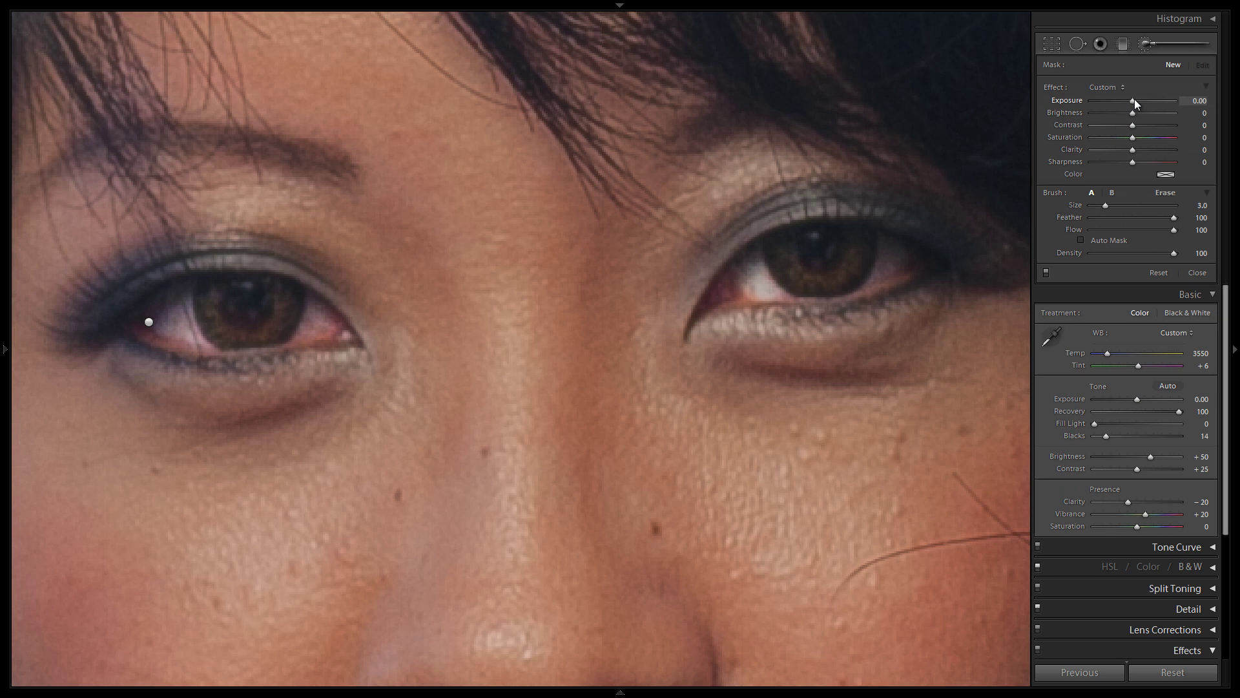
{"action": "left_click_drag", "start_coordinate": [1134, 100], "coordinate": [1162, 102]}
{"action": "left_click_drag", "start_coordinate": [1141, 126], "coordinate": [1142, 126]}
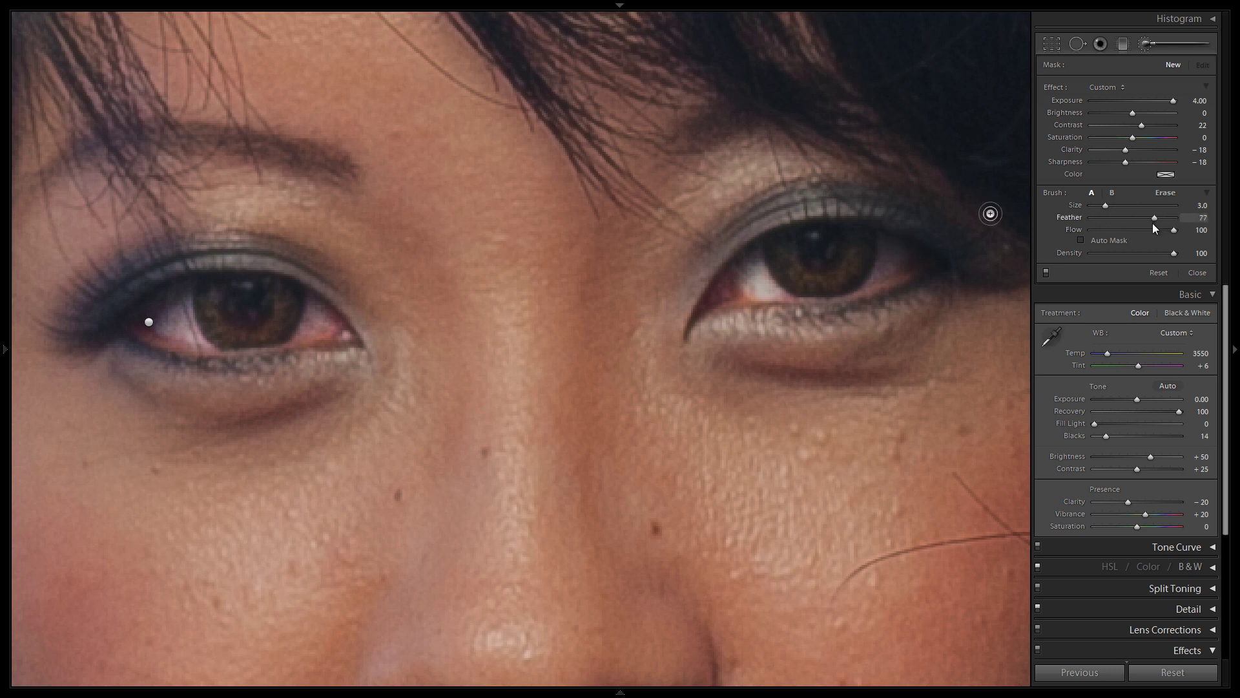
{"action": "left_click_drag", "start_coordinate": [1153, 223], "coordinate": [1140, 223]}
Save the brush settings as a new preset named "Flash Catchligh Brush".
{"action": "left_click", "coordinate": [1111, 87]}
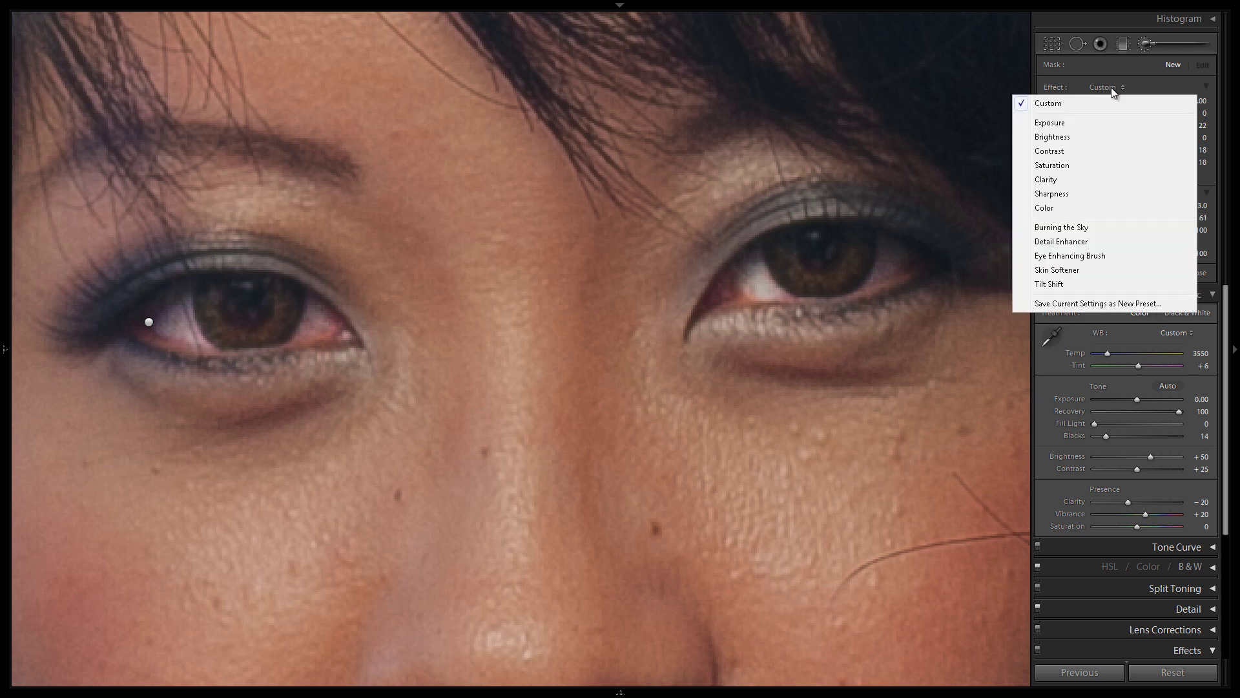
{"action": "left_click", "coordinate": [1082, 303]}
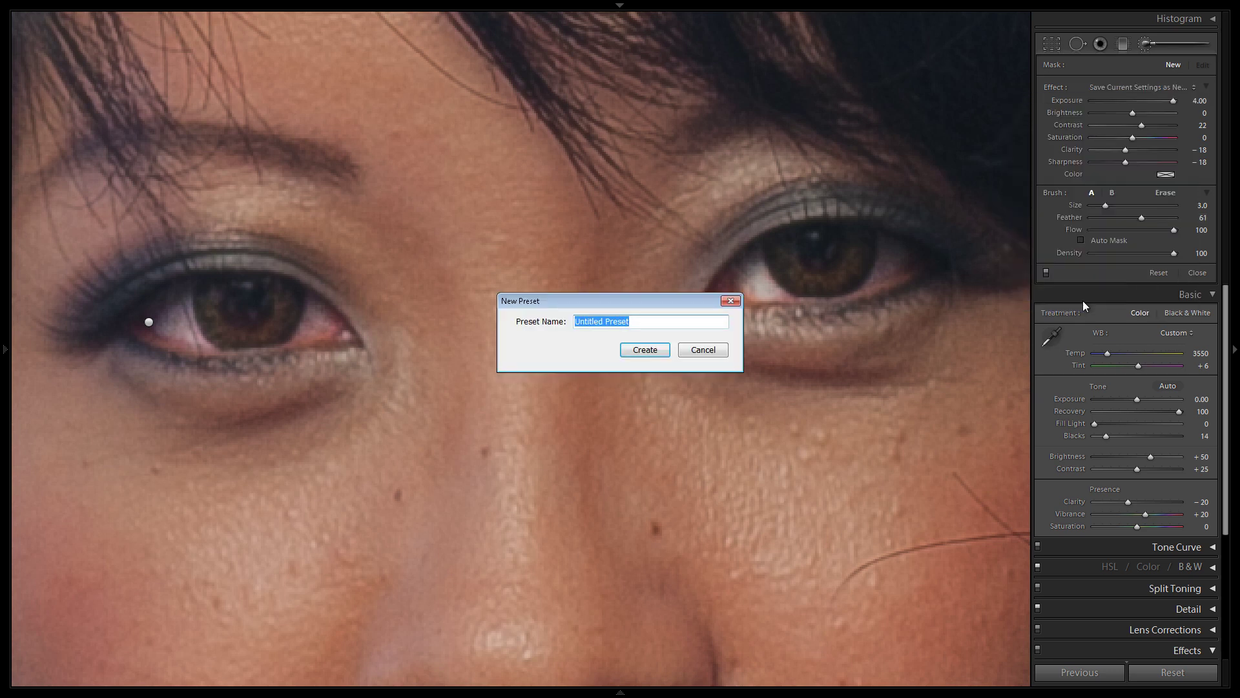
{"action": "type", "text": "Flash Catchligh Brush"}
{"action": "key", "text": "Return"}
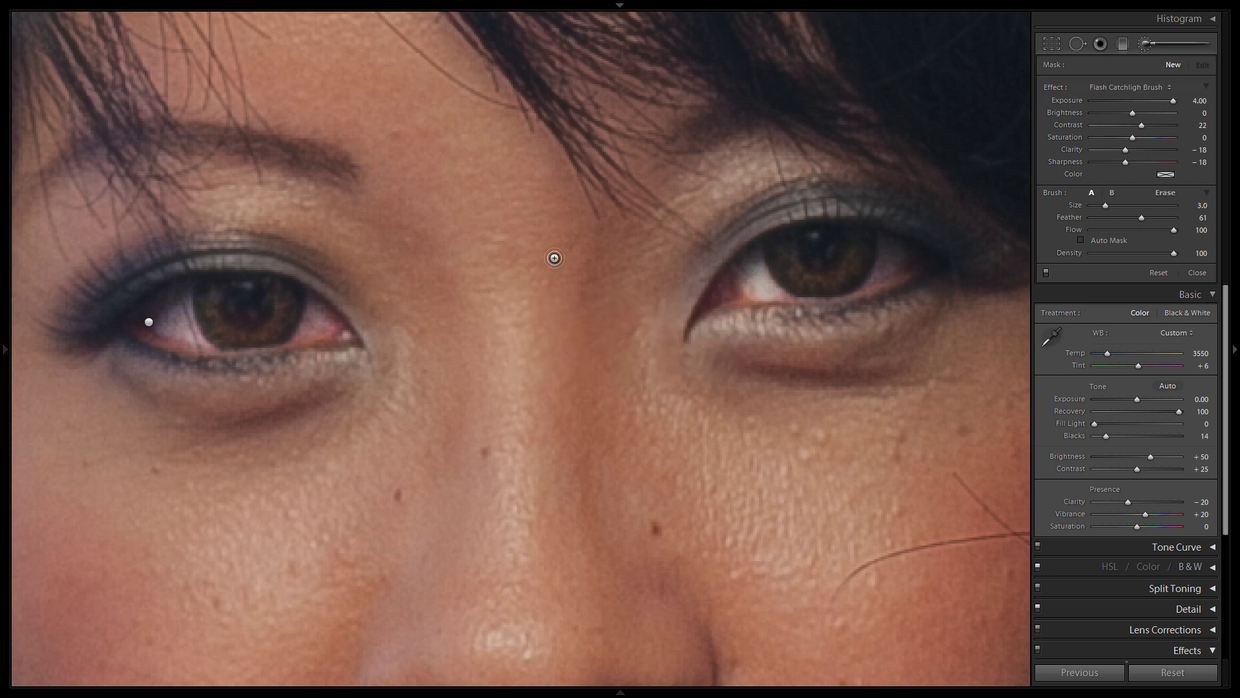
Dab a flash catchlight on the upper-left edge of each iris with the size 3.0 catchlight brush, and close the Adjustment Brush.
{"action": "left_click", "coordinate": [552, 271]}
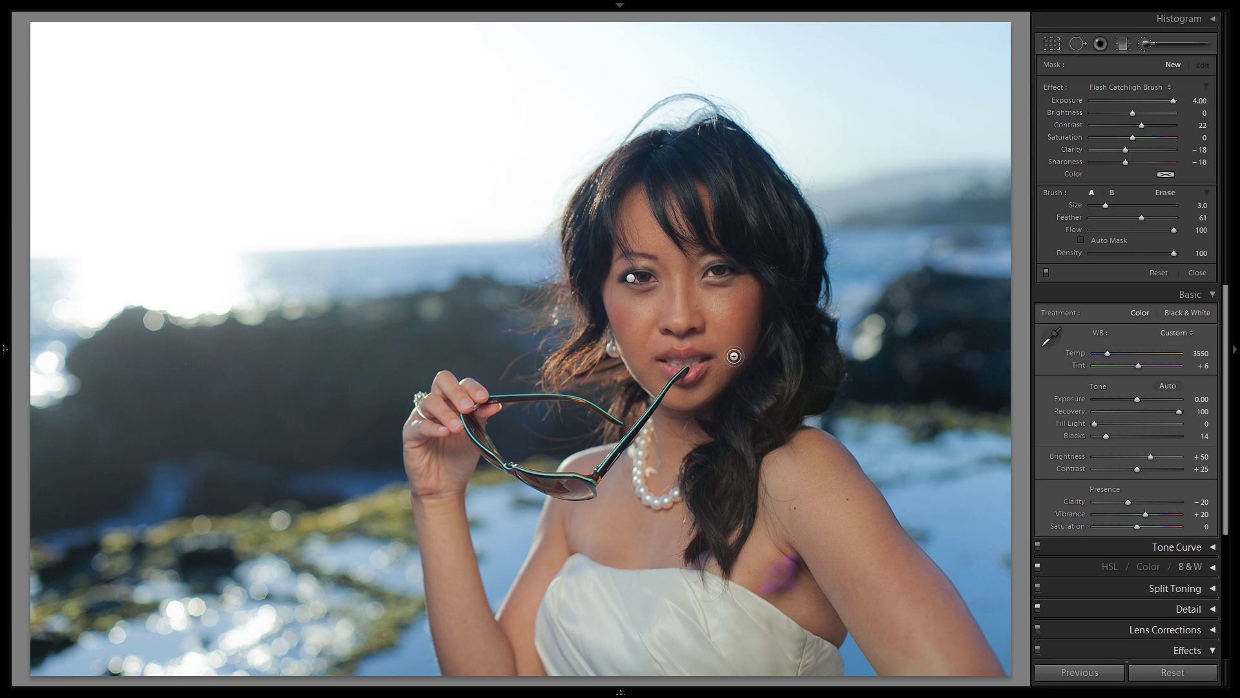
{"action": "key", "text": "z"}
{"action": "left_click_drag", "start_coordinate": [718, 277], "coordinate": [545, 265]}
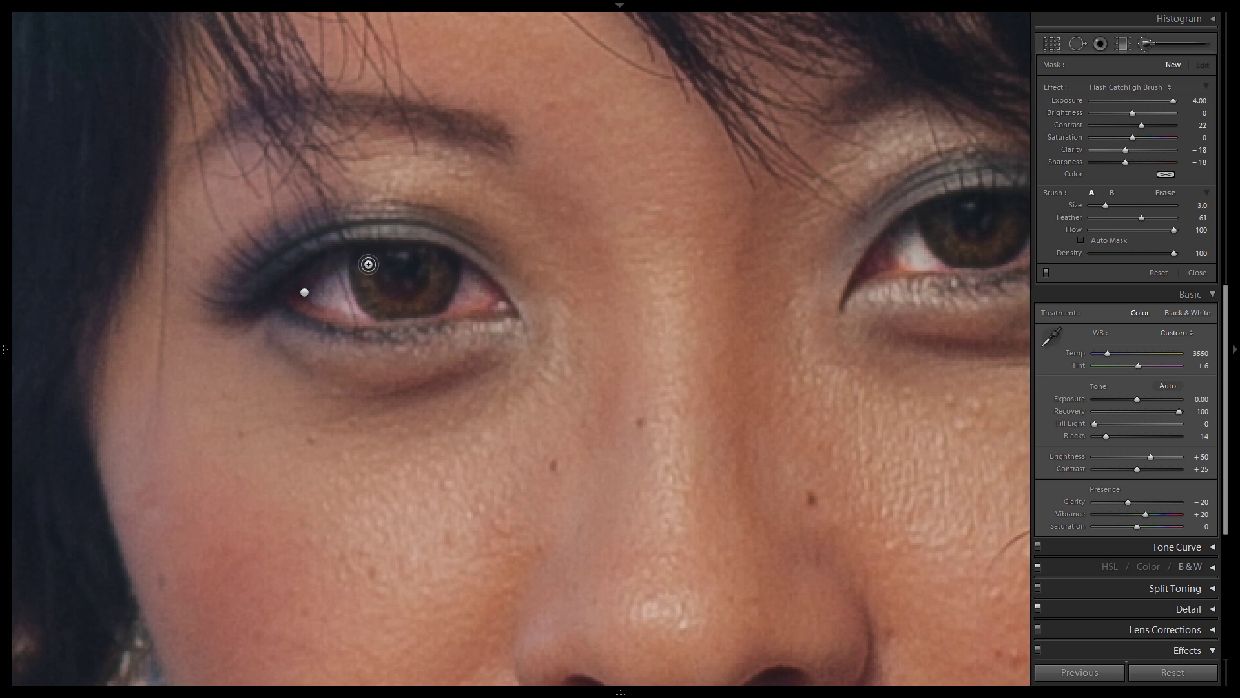
{"action": "left_click", "coordinate": [368, 264]}
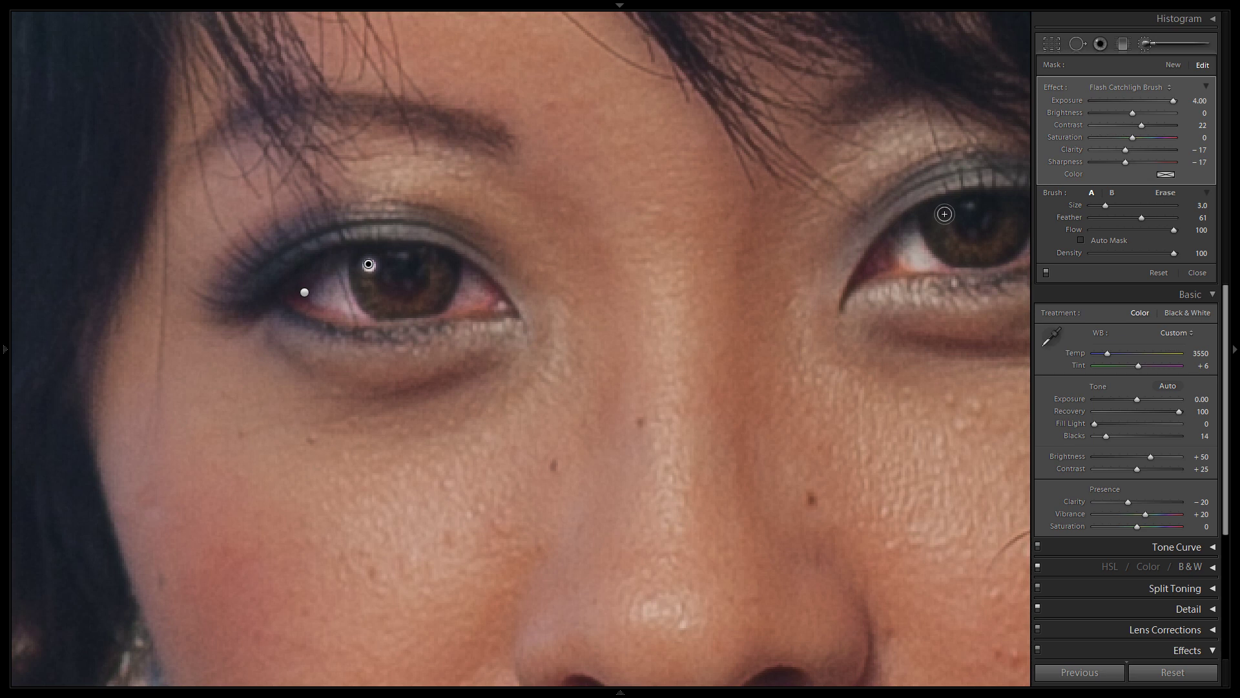
{"action": "left_click", "coordinate": [944, 213]}
{"action": "key", "text": "k"}
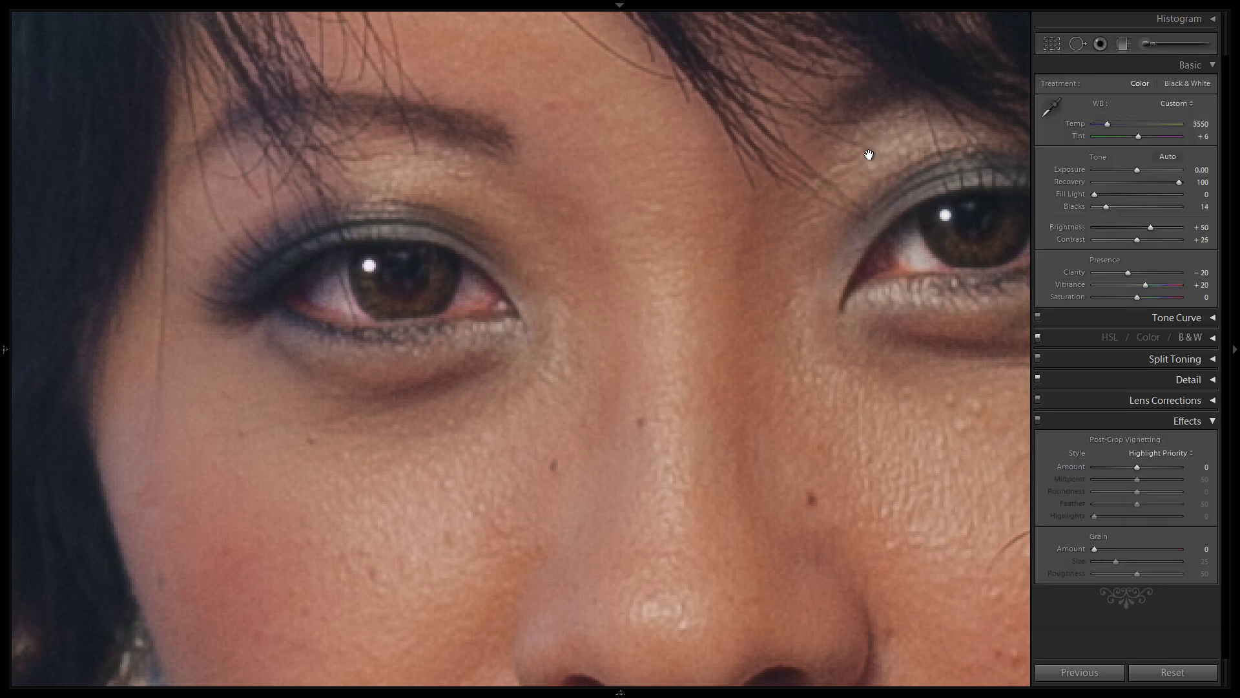
{"action": "left_click", "coordinate": [744, 206]}
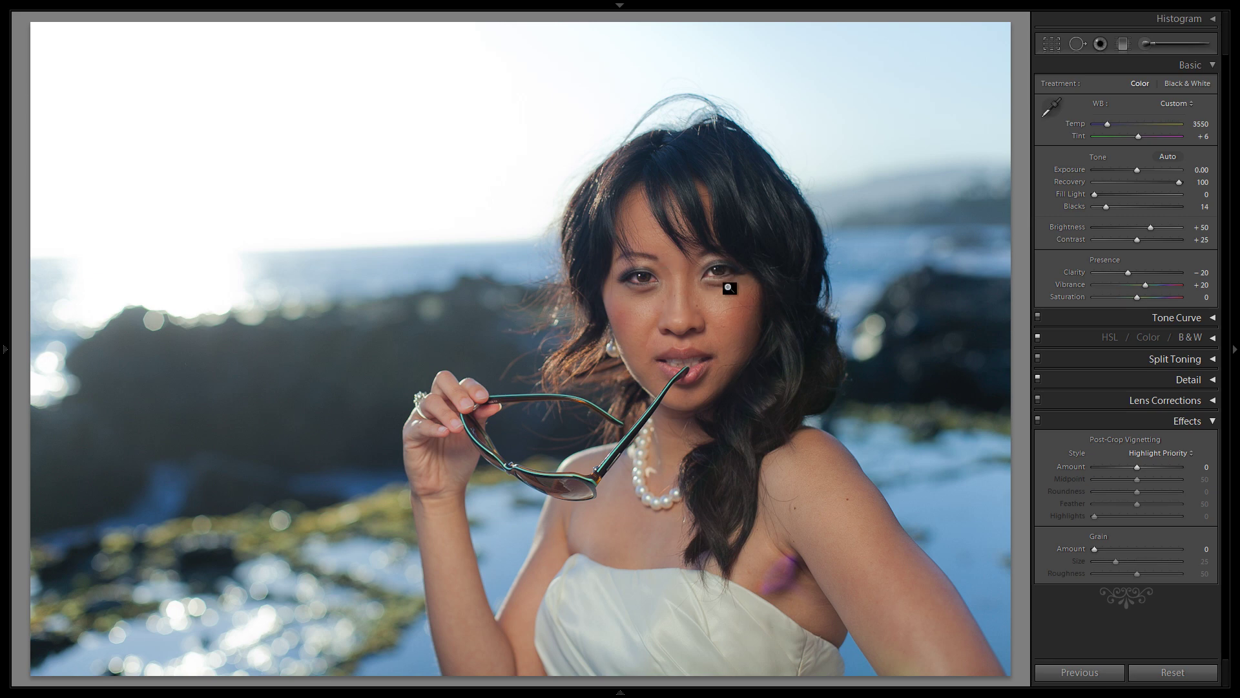
{"action": "left_click", "coordinate": [714, 267]}
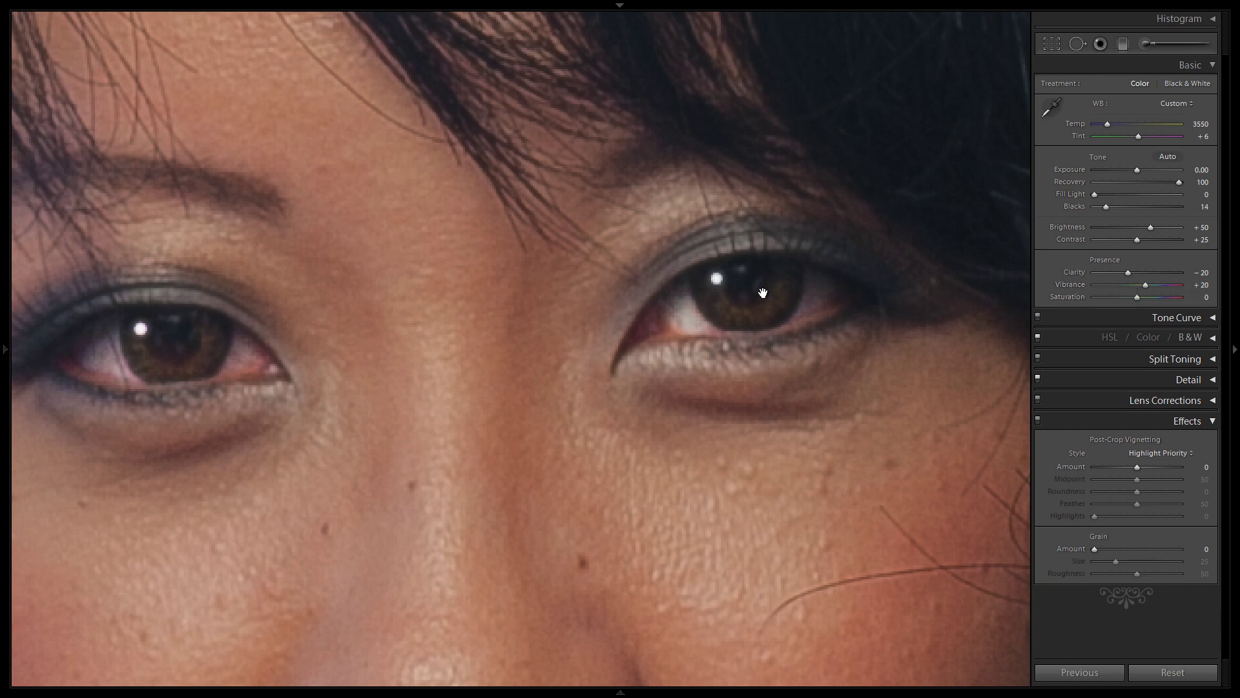
{"action": "left_click", "coordinate": [684, 352]}
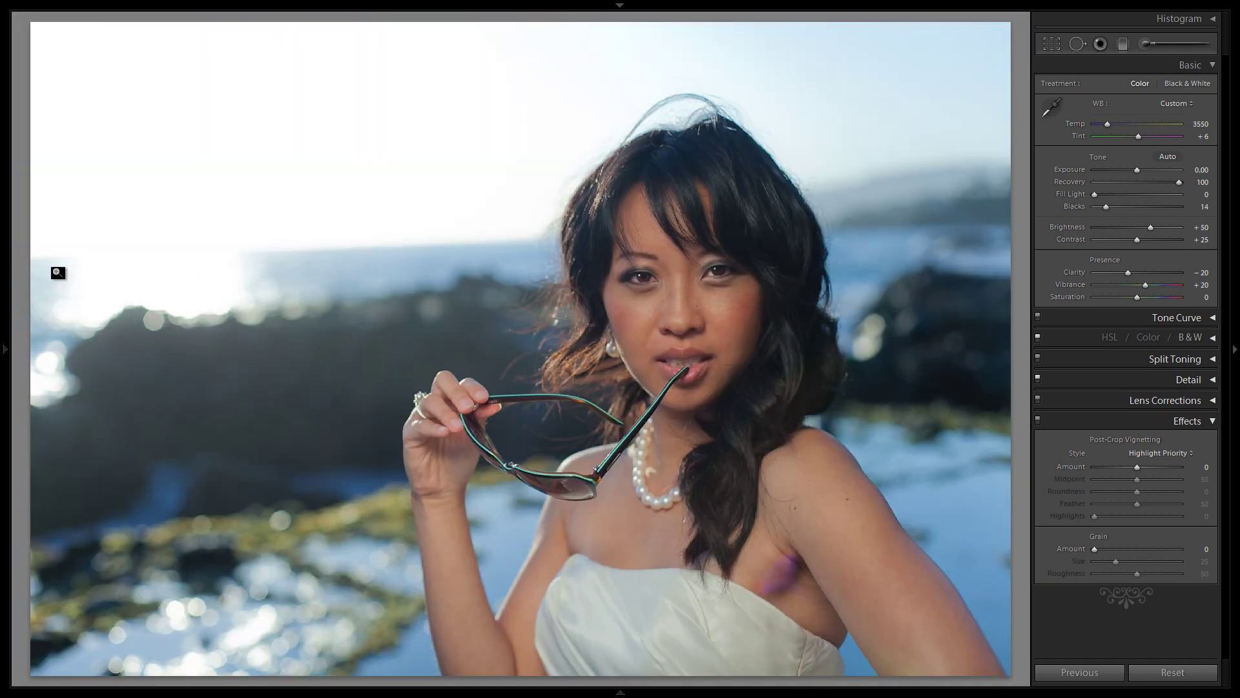
Save the current edit as a snapshot named "Flash Catchlight".
{"action": "mouse_move", "coordinate": [8, 280]}
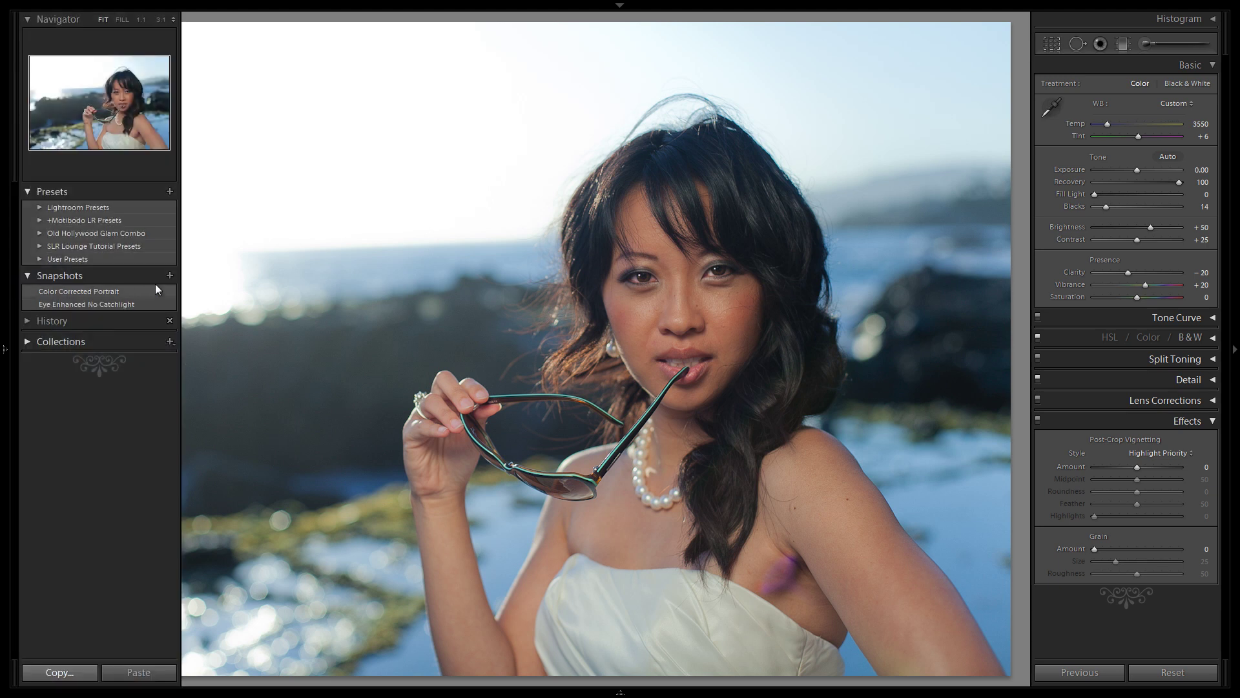
{"action": "left_click", "coordinate": [170, 276]}
{"action": "type", "text": "Flash Catchlight"}
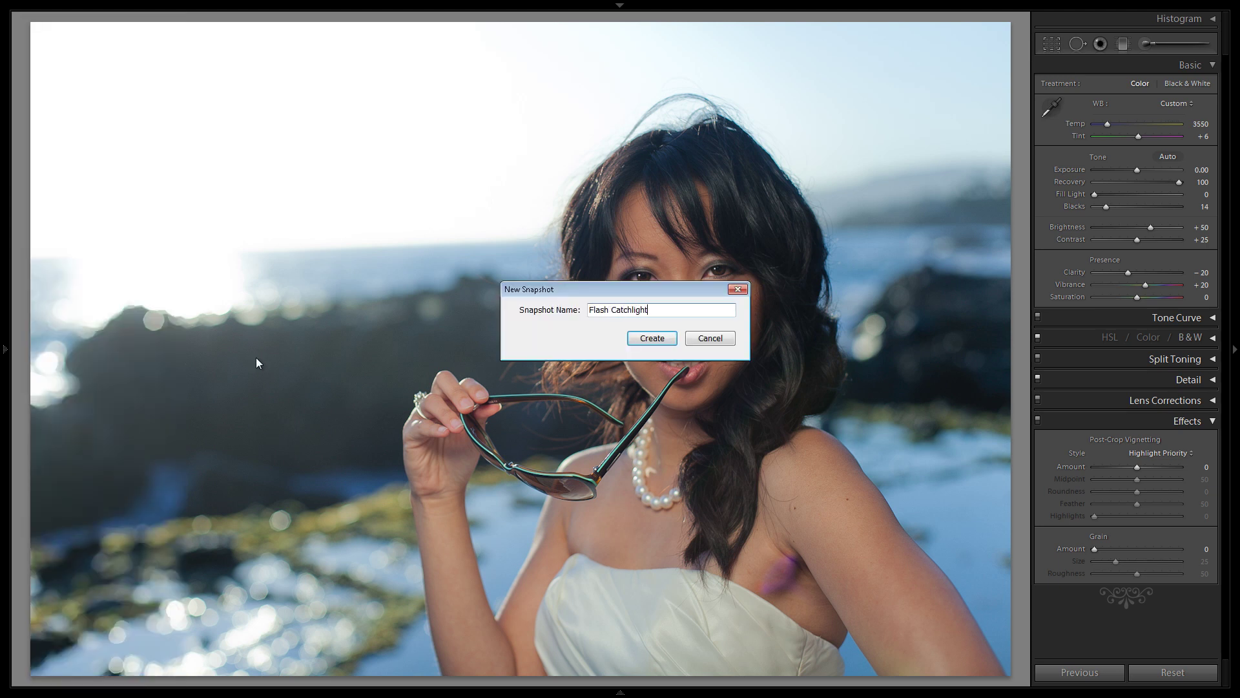
{"action": "key", "text": "Return"}
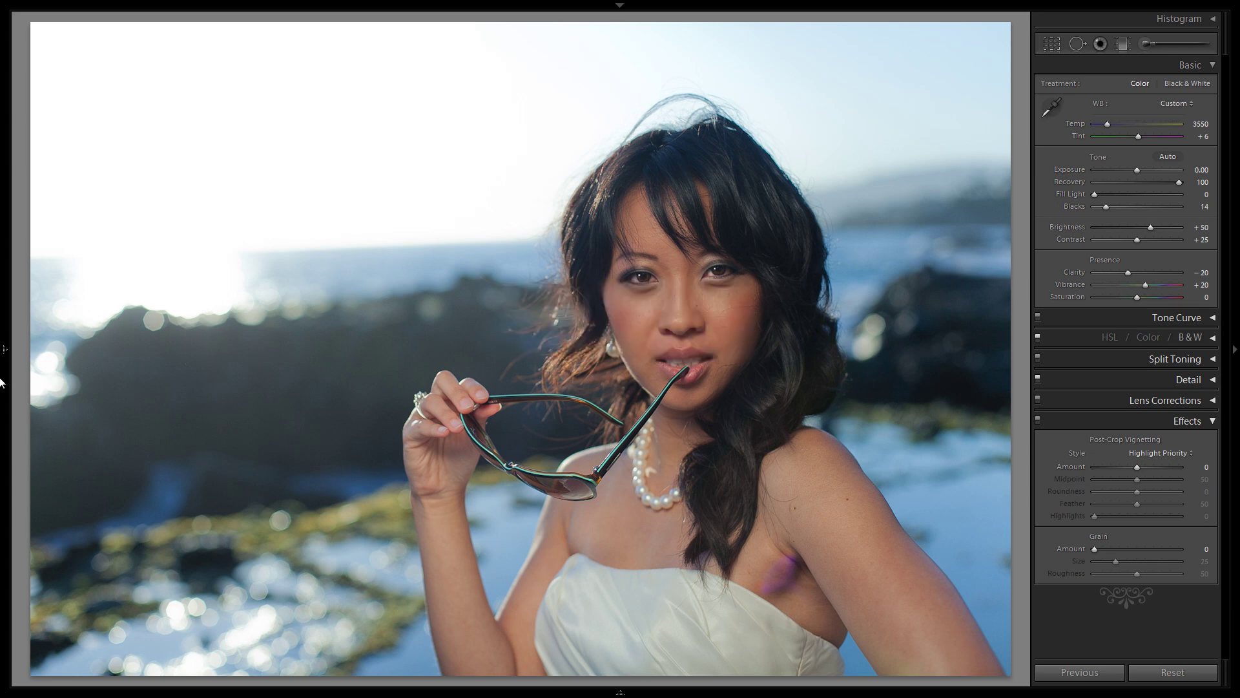
Keep the snapshots list open and compare the "Eye Enhanced No Catchlight" snapshot with "Flash Catchlight".
{"action": "left_click", "coordinate": [1, 382]}
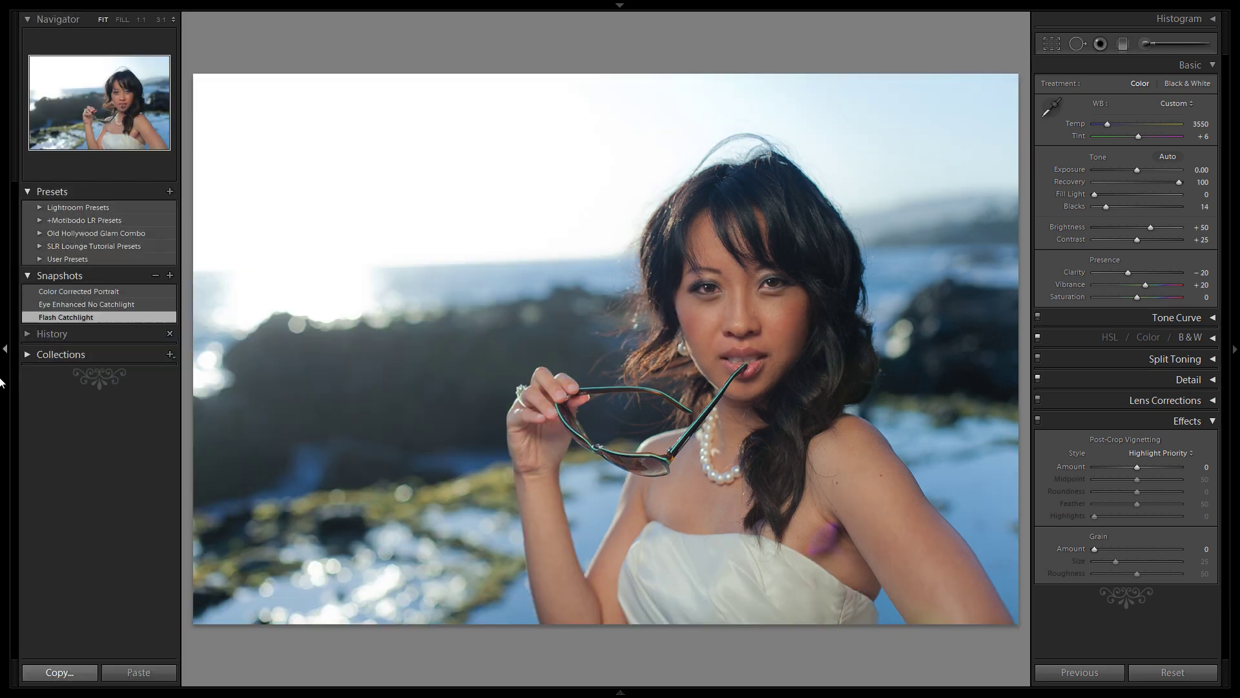
{"action": "left_click", "coordinate": [115, 301]}
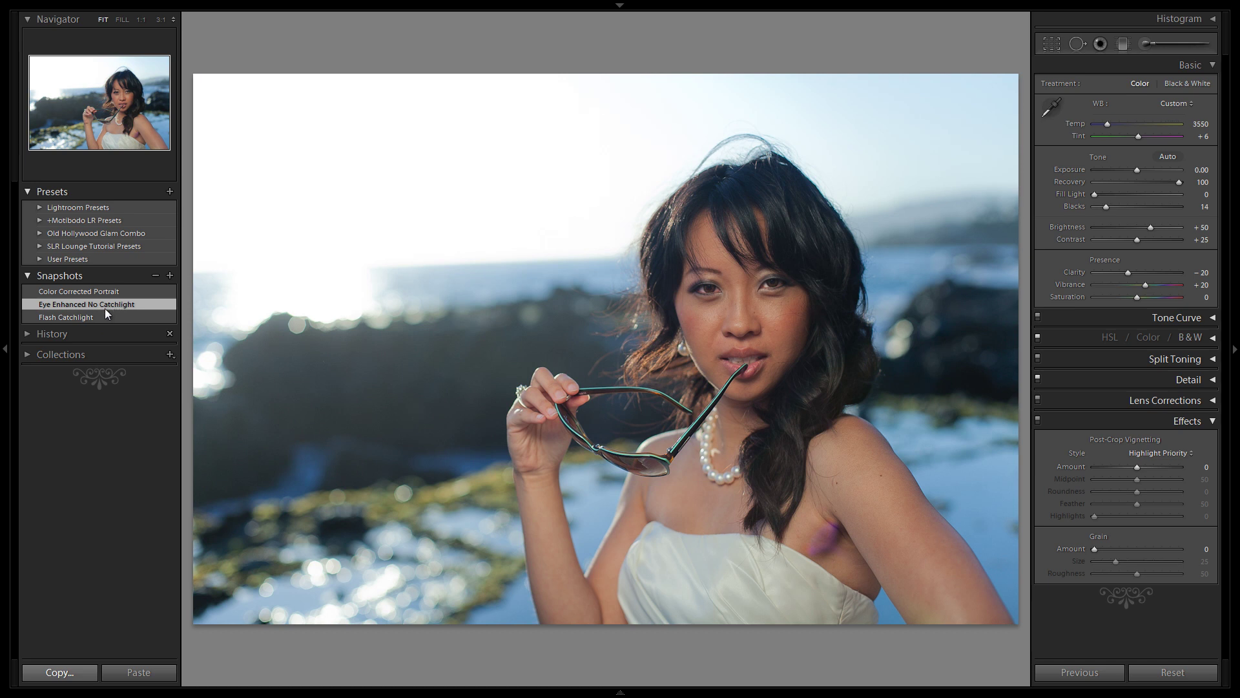
{"action": "left_click", "coordinate": [96, 316]}
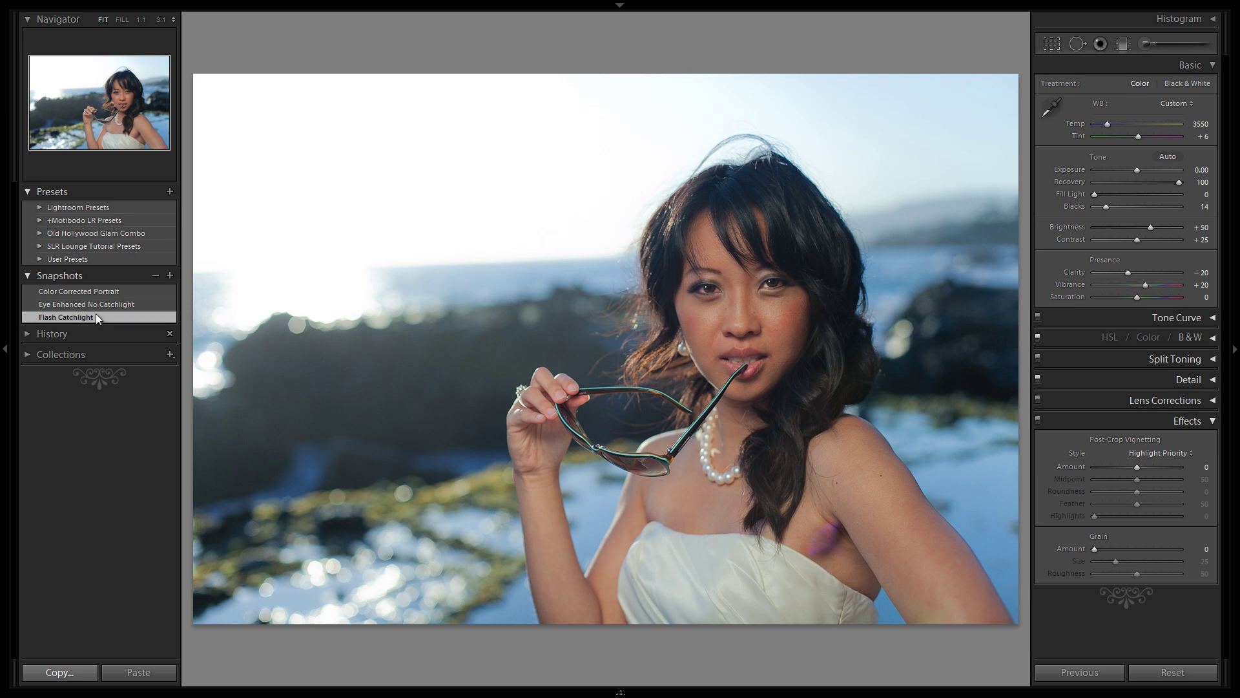